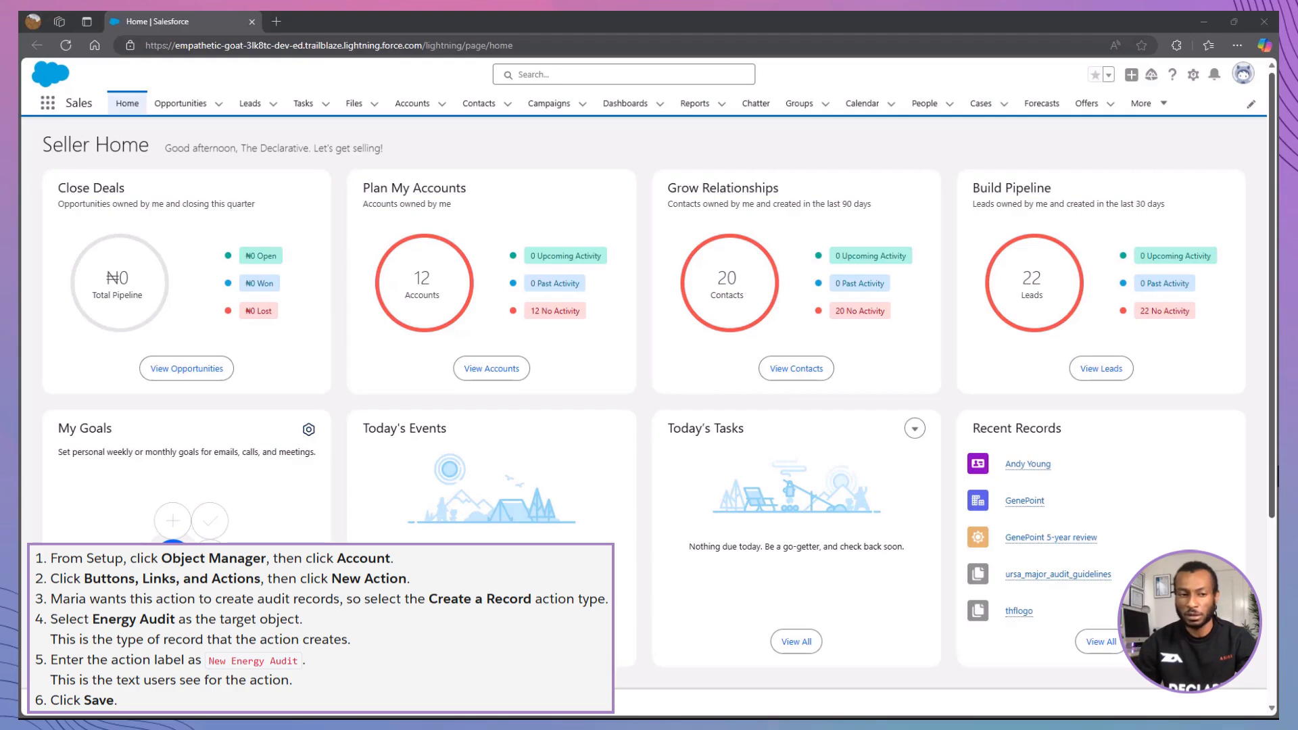
- Open the Buttons, Links, and Actions page of the Account object in Setup's Object Manager
click(1194, 75)
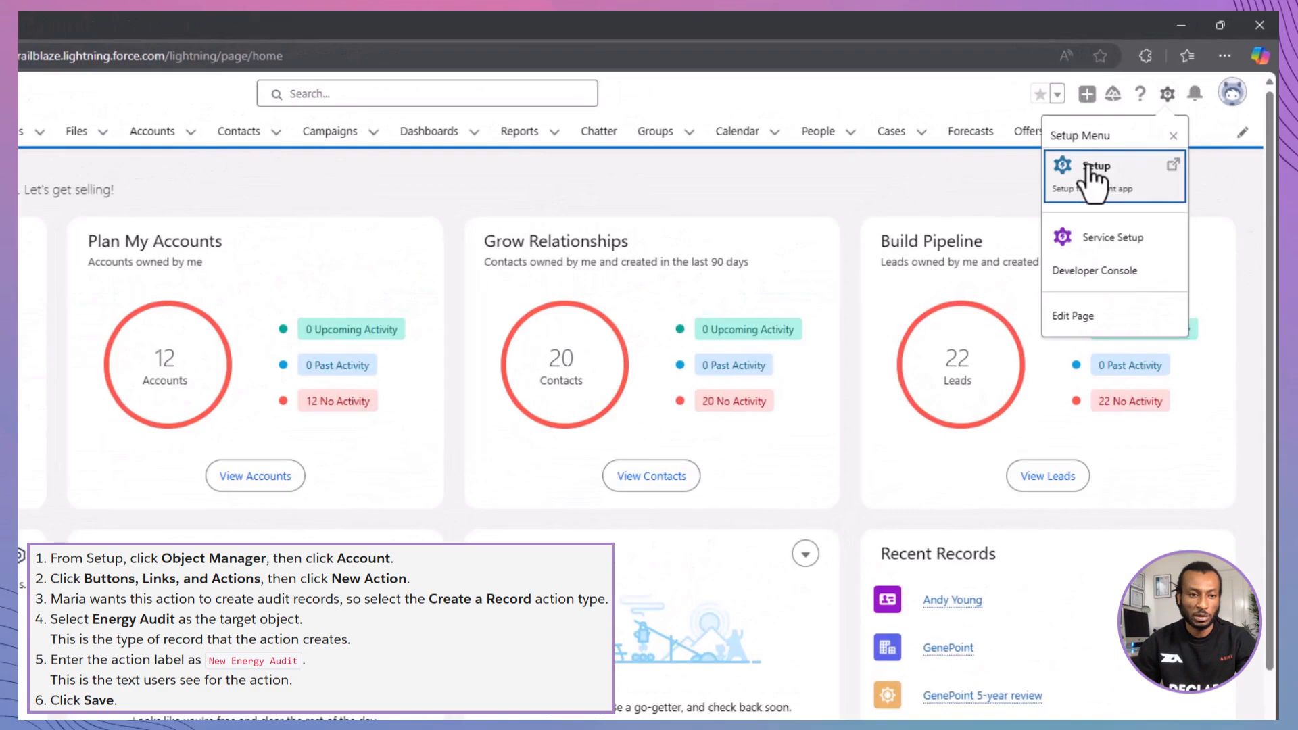
click(1090, 172)
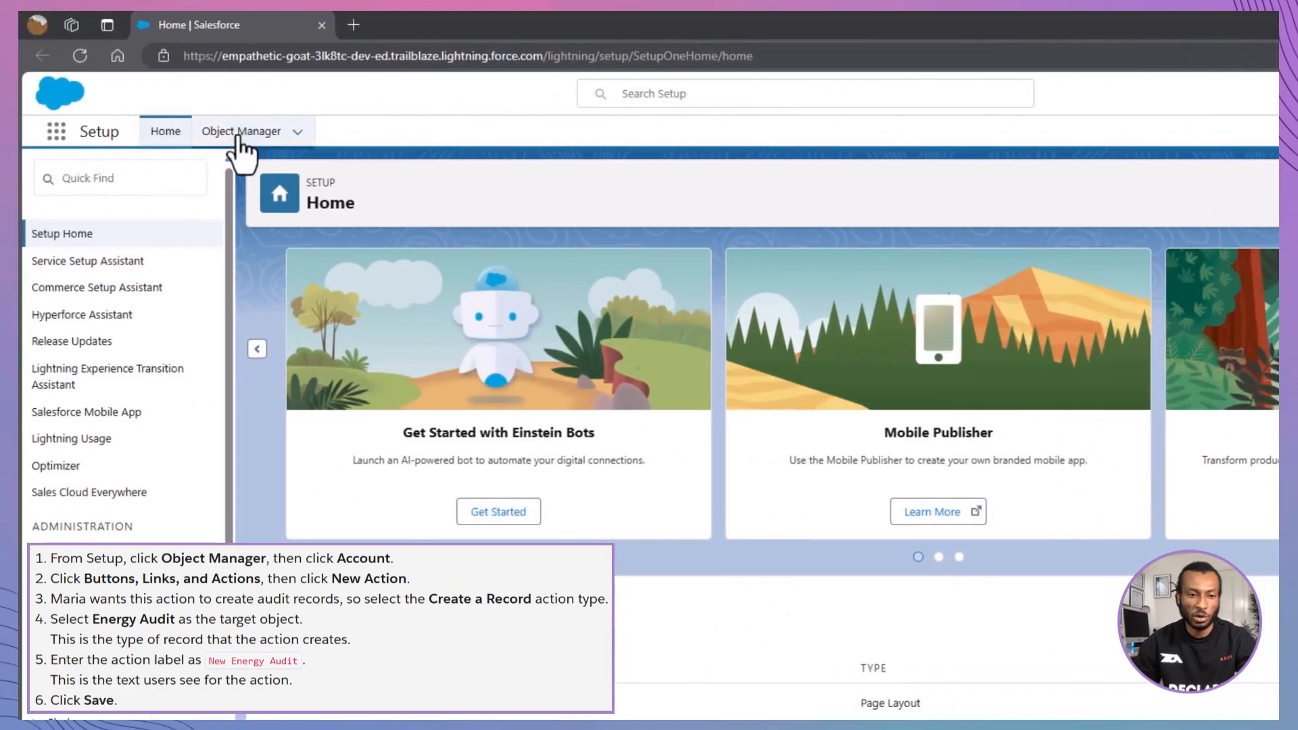
click(255, 133)
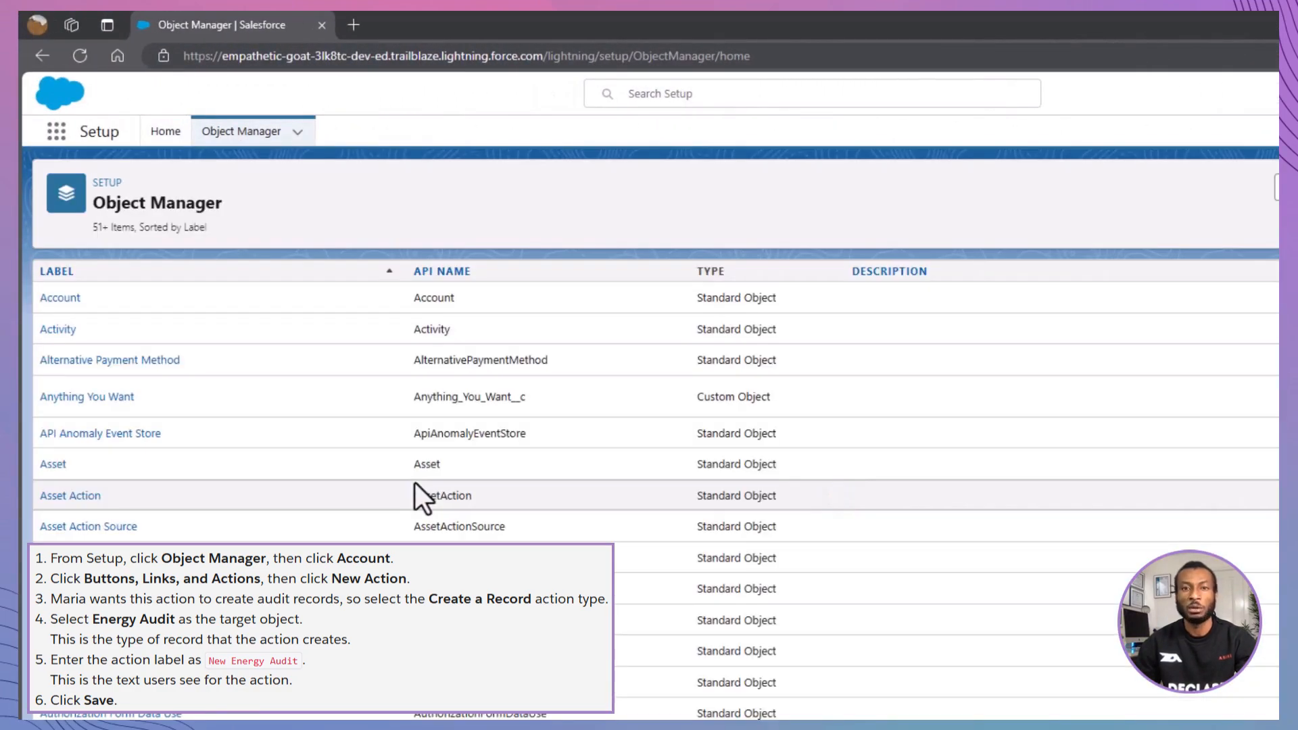
click(57, 298)
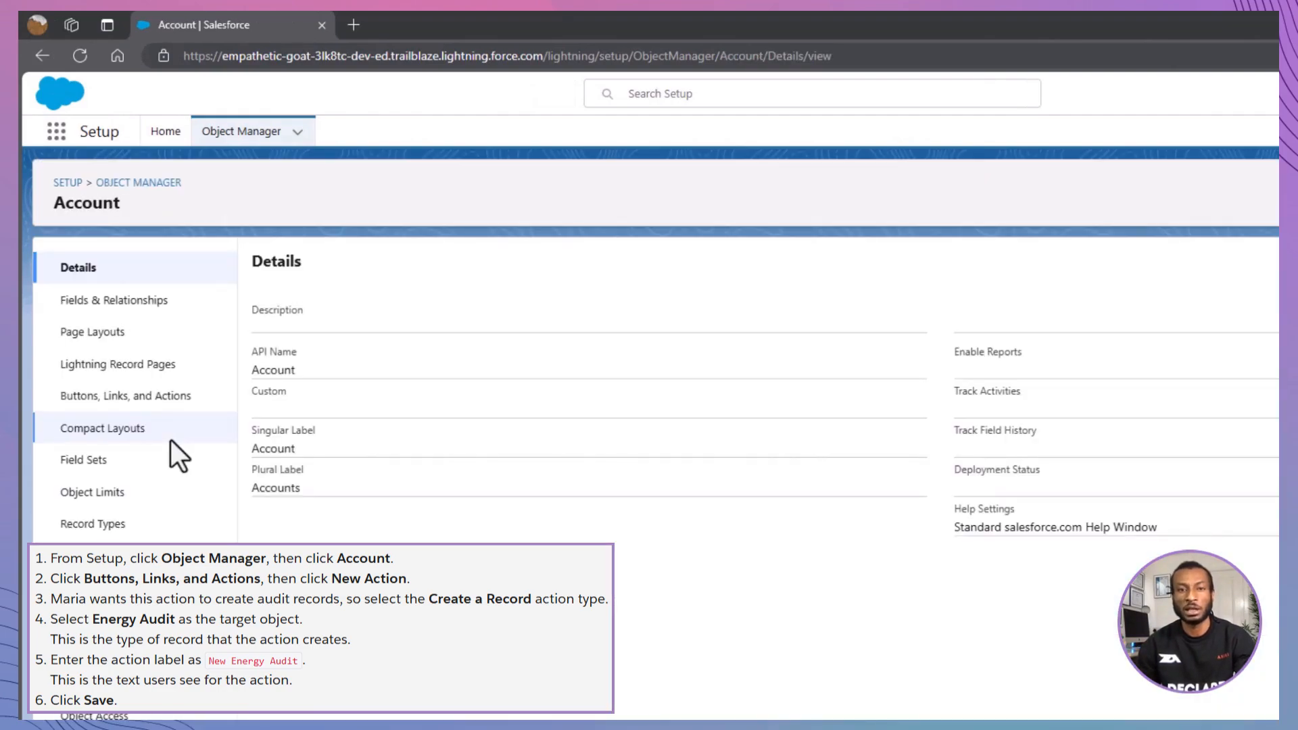
click(169, 397)
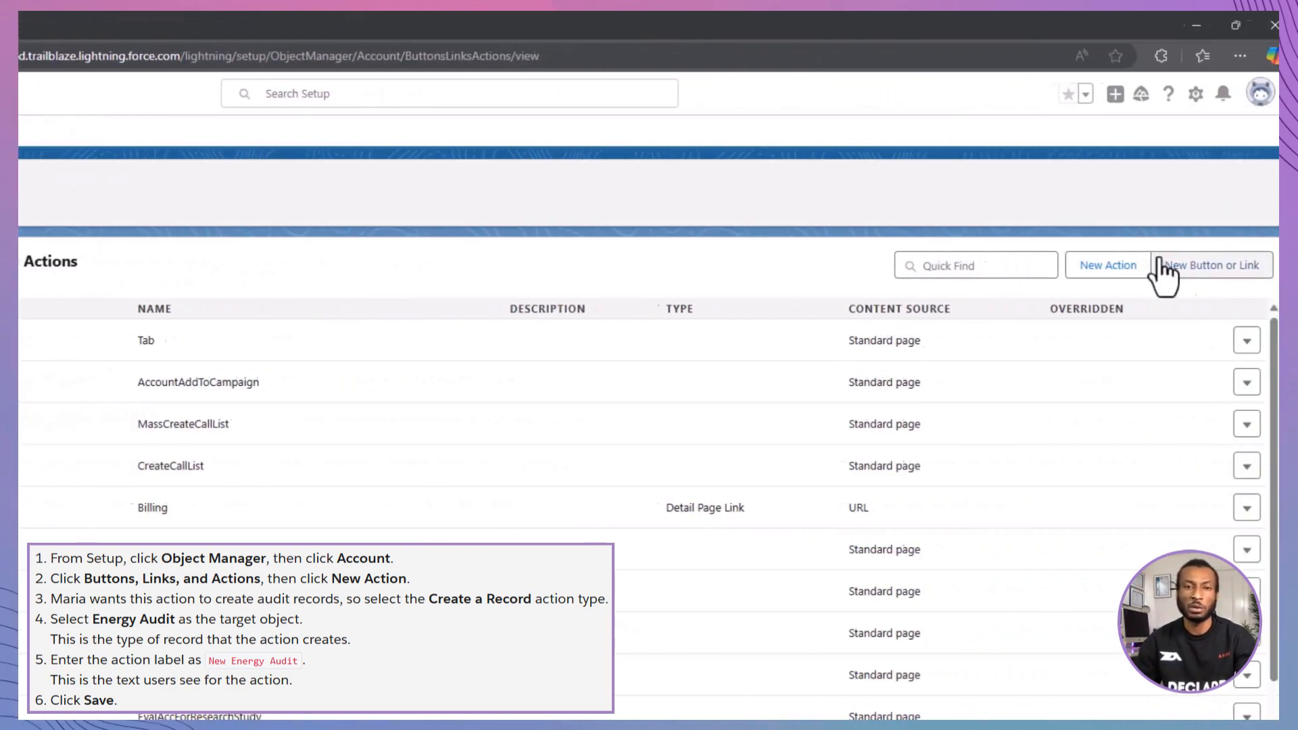
- Create an Account action of type Create a Record with target object Energy Audit and label New Energy Audit, and save it
click(1097, 271)
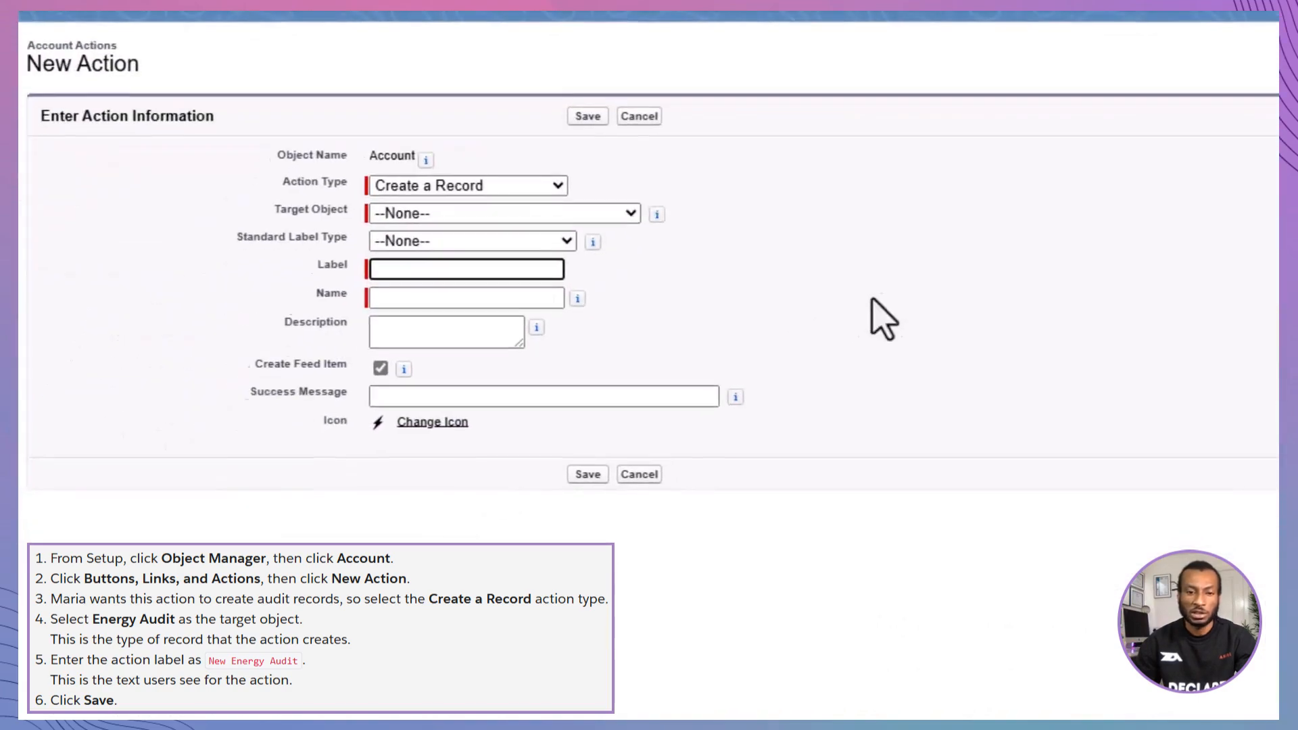
click(326, 378)
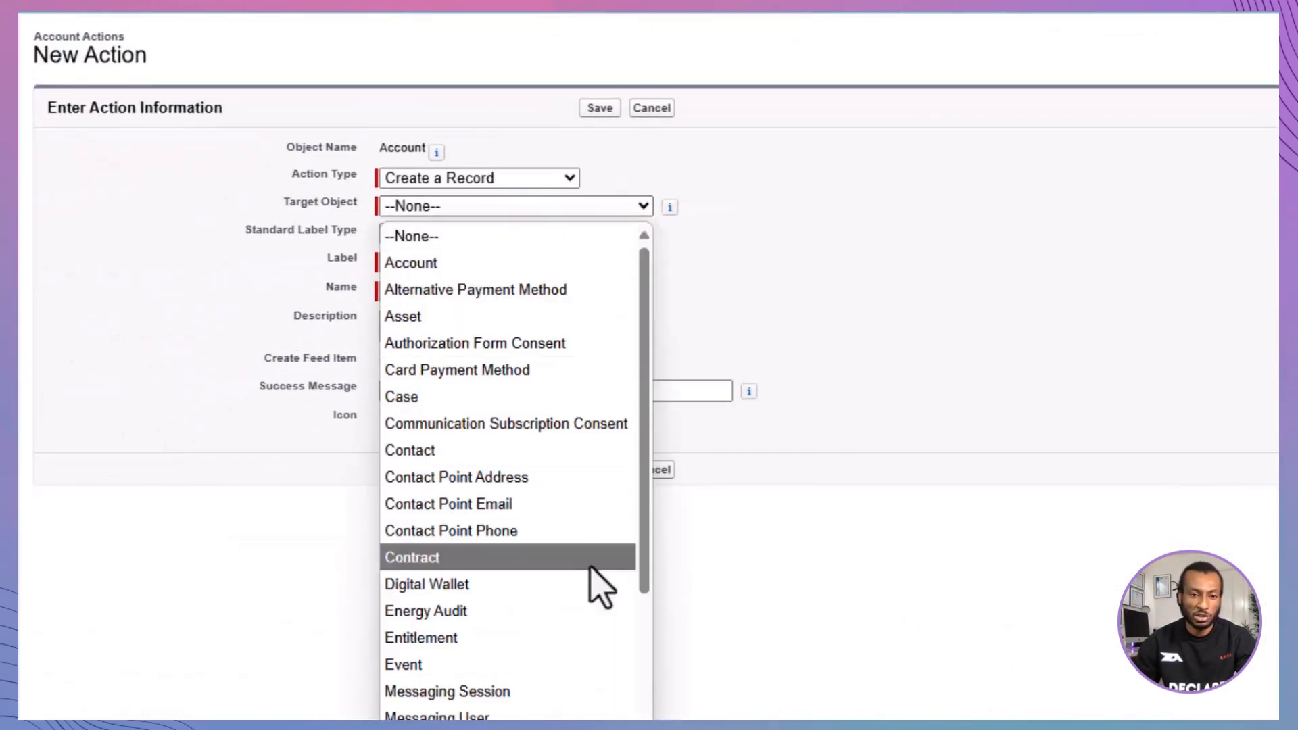
click(609, 610)
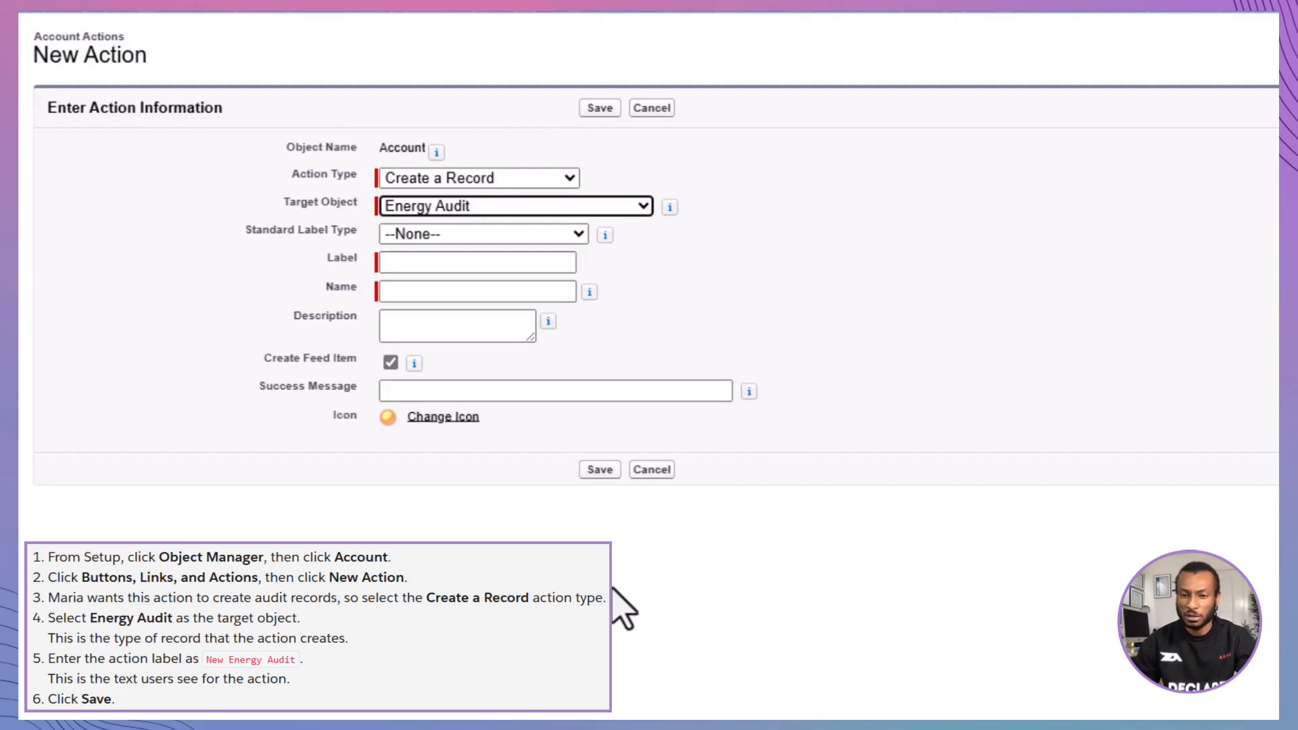
click(514, 262)
text(New En)
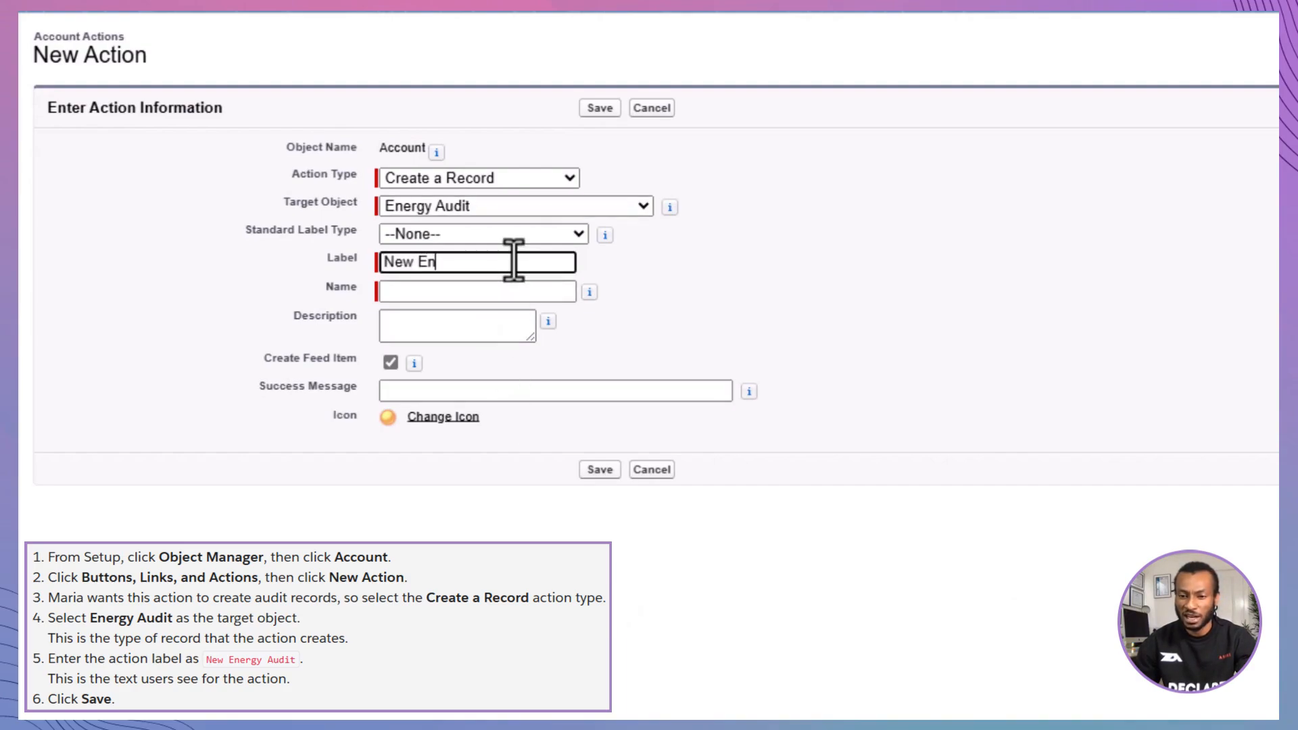
text(ergy Audit)
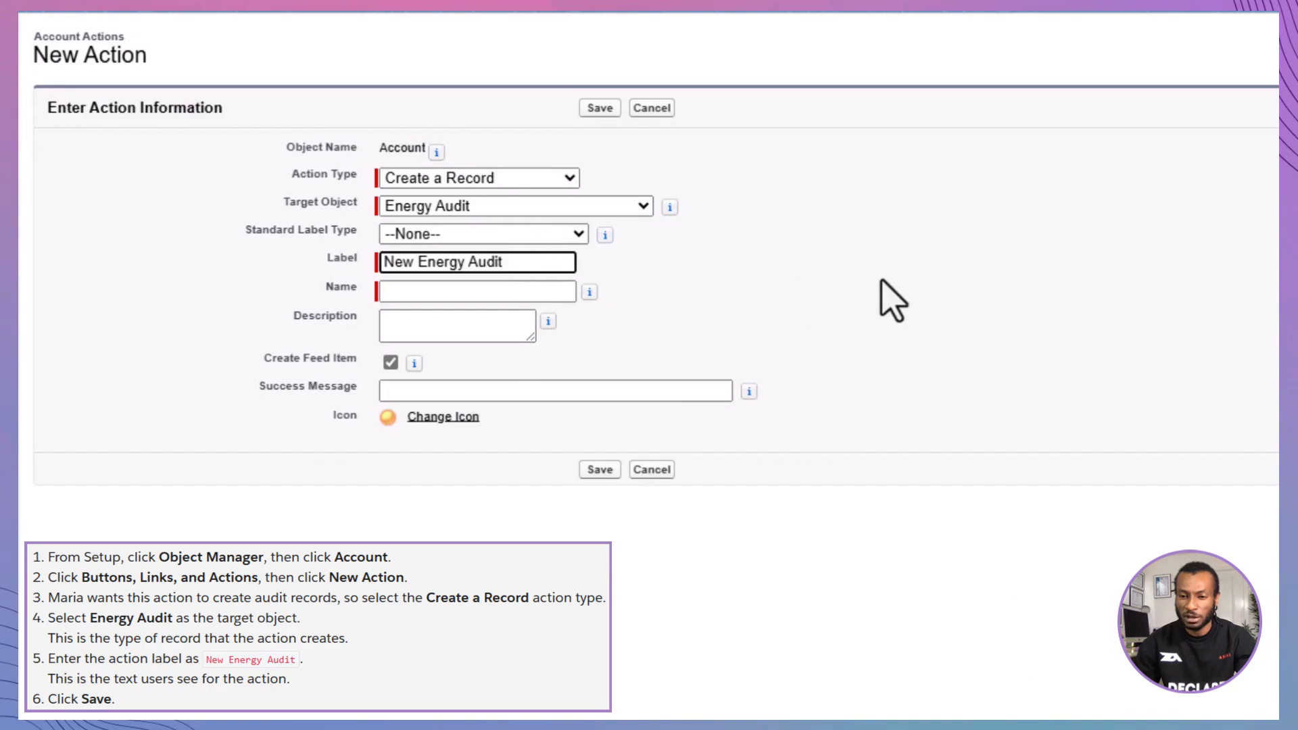
click(608, 471)
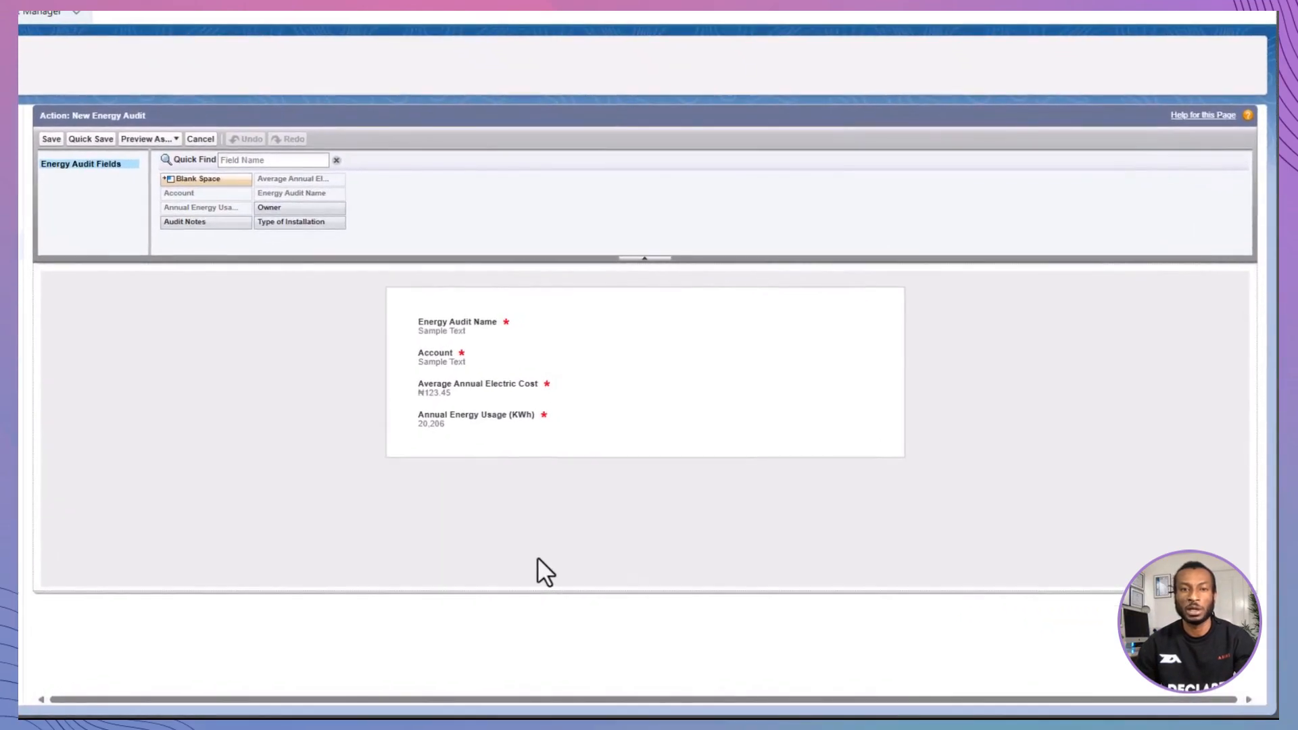
- Add the Audit Notes and Owner fields below Energy Audit Name on the action layout and save it
drag(212, 223, 478, 351)
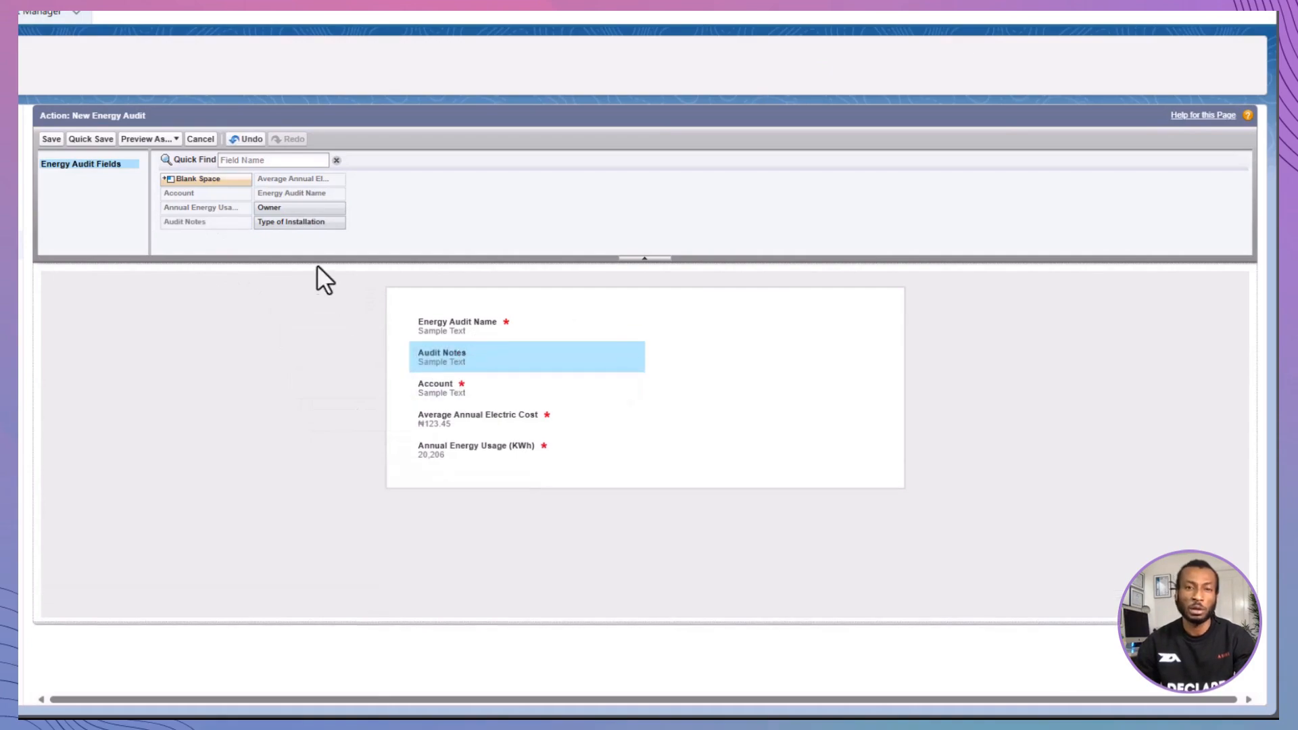
drag(287, 210, 435, 335)
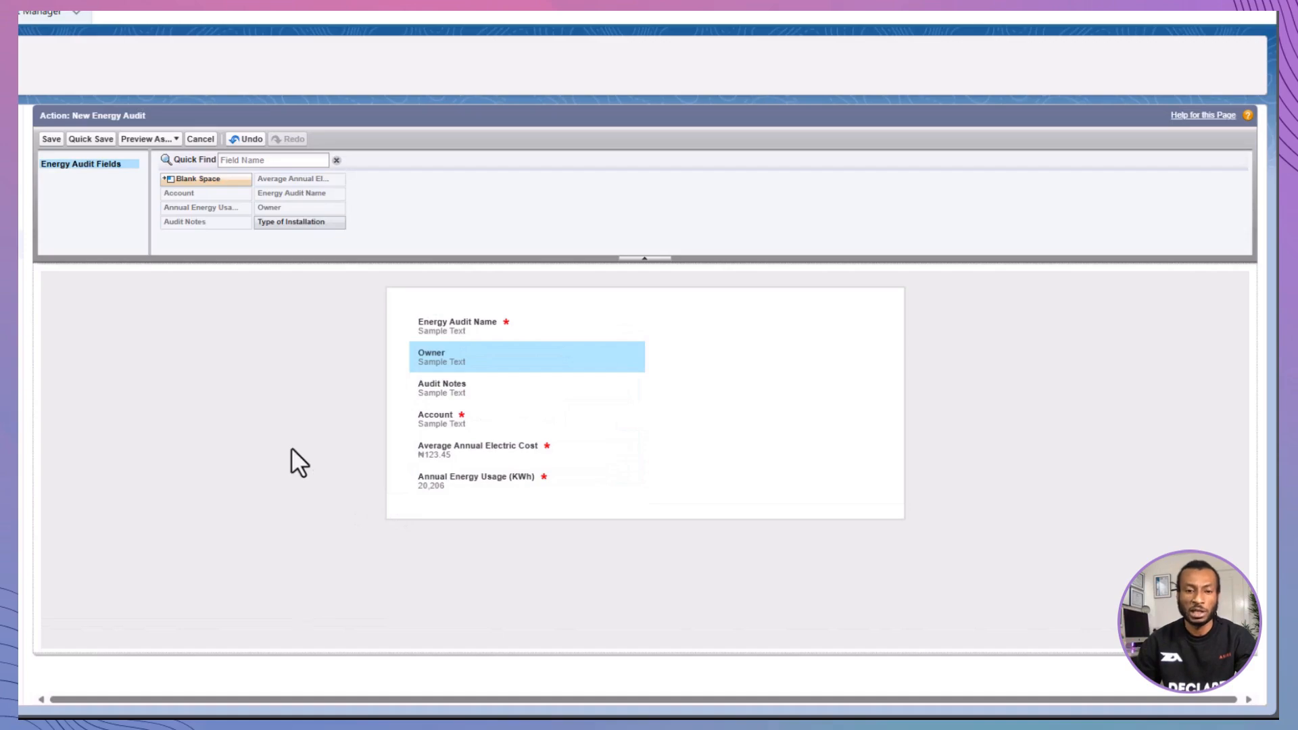
click(71, 140)
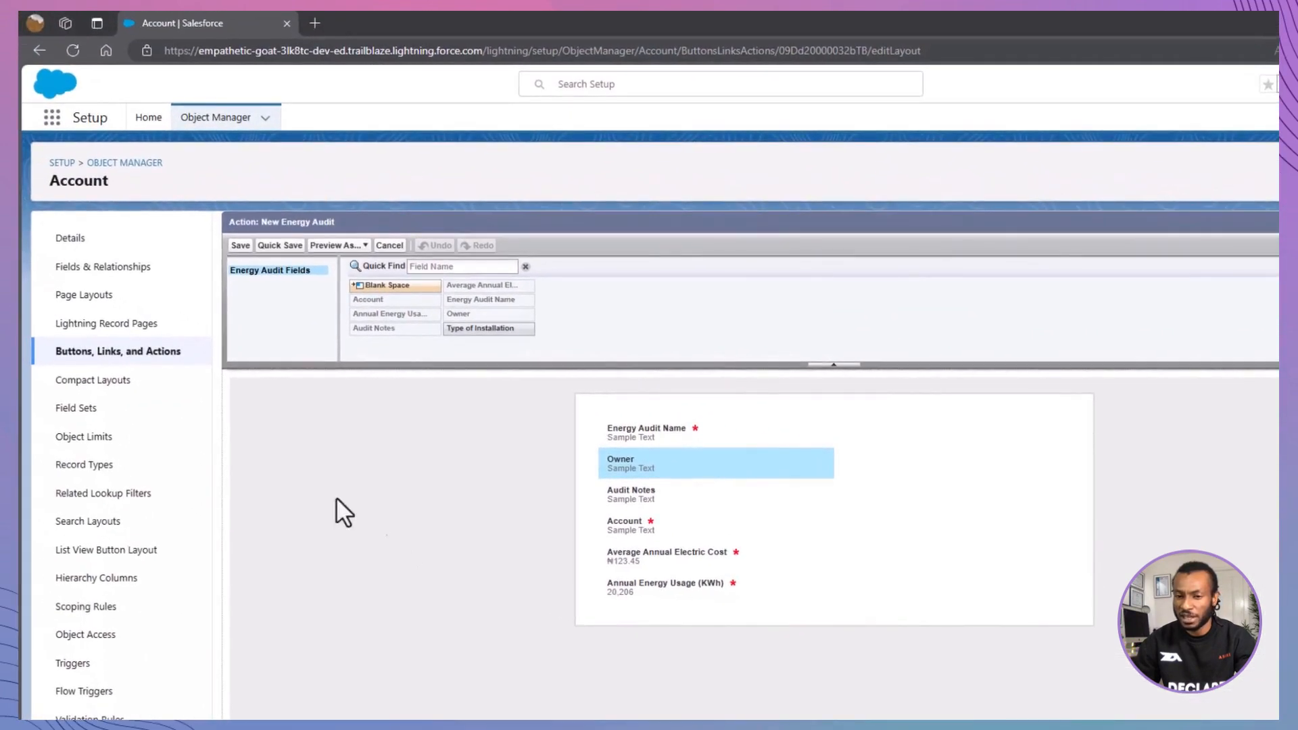
- Open the Account Layout page layout and override the predefined Salesforce Mobile and Lightning Experience Actions
click(101, 294)
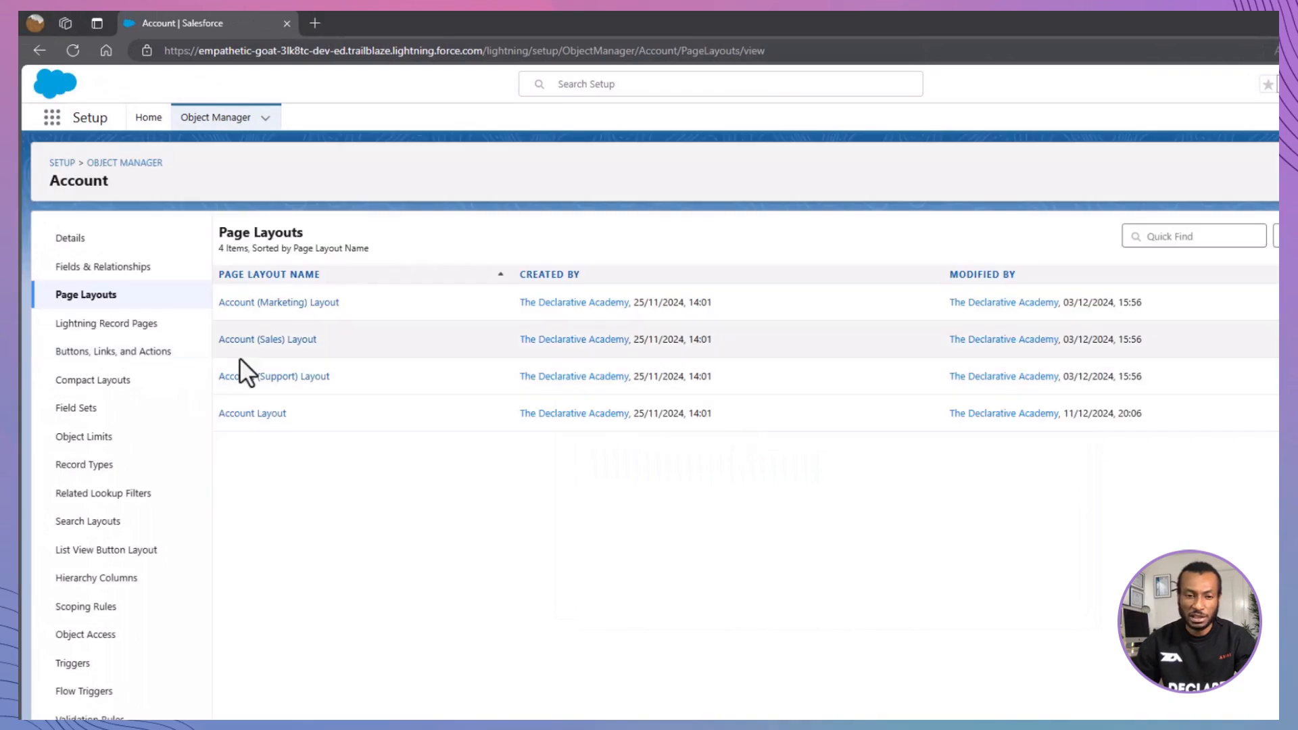
click(261, 413)
drag(1052, 283, 482, 542)
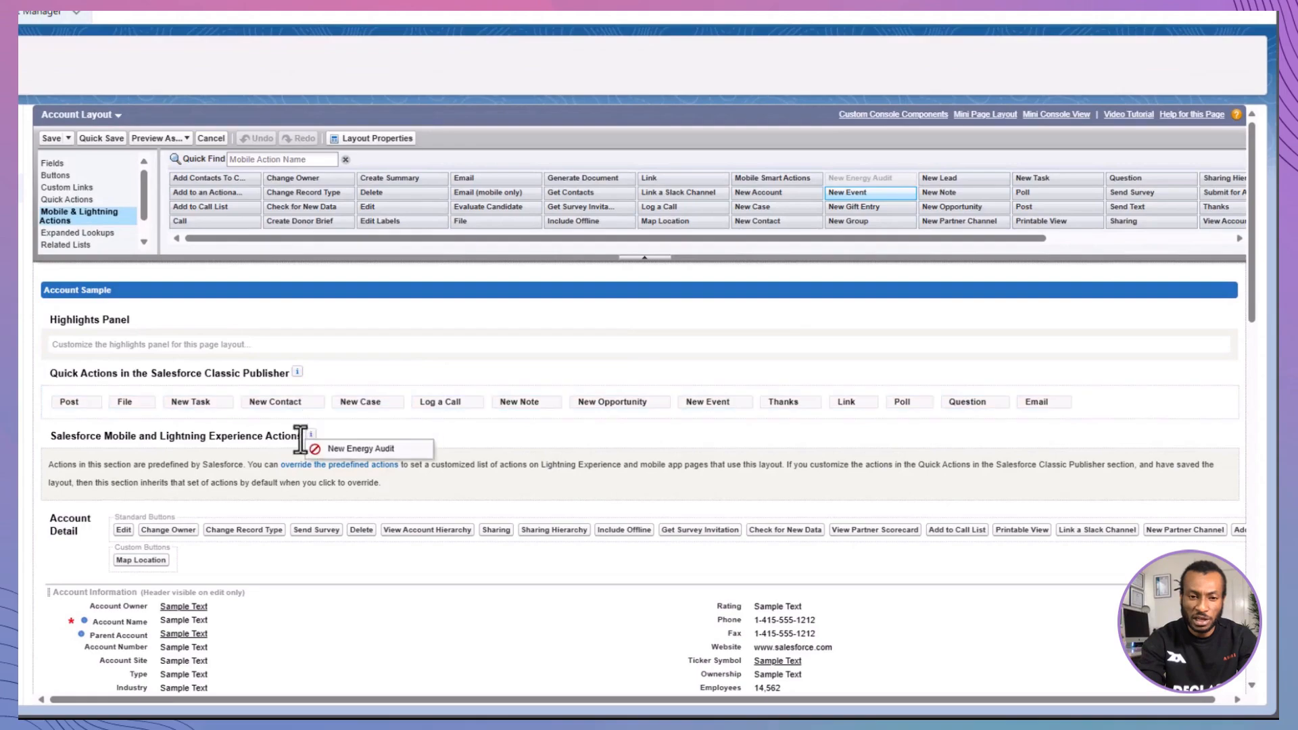
drag(300, 439, 189, 467)
click(367, 467)
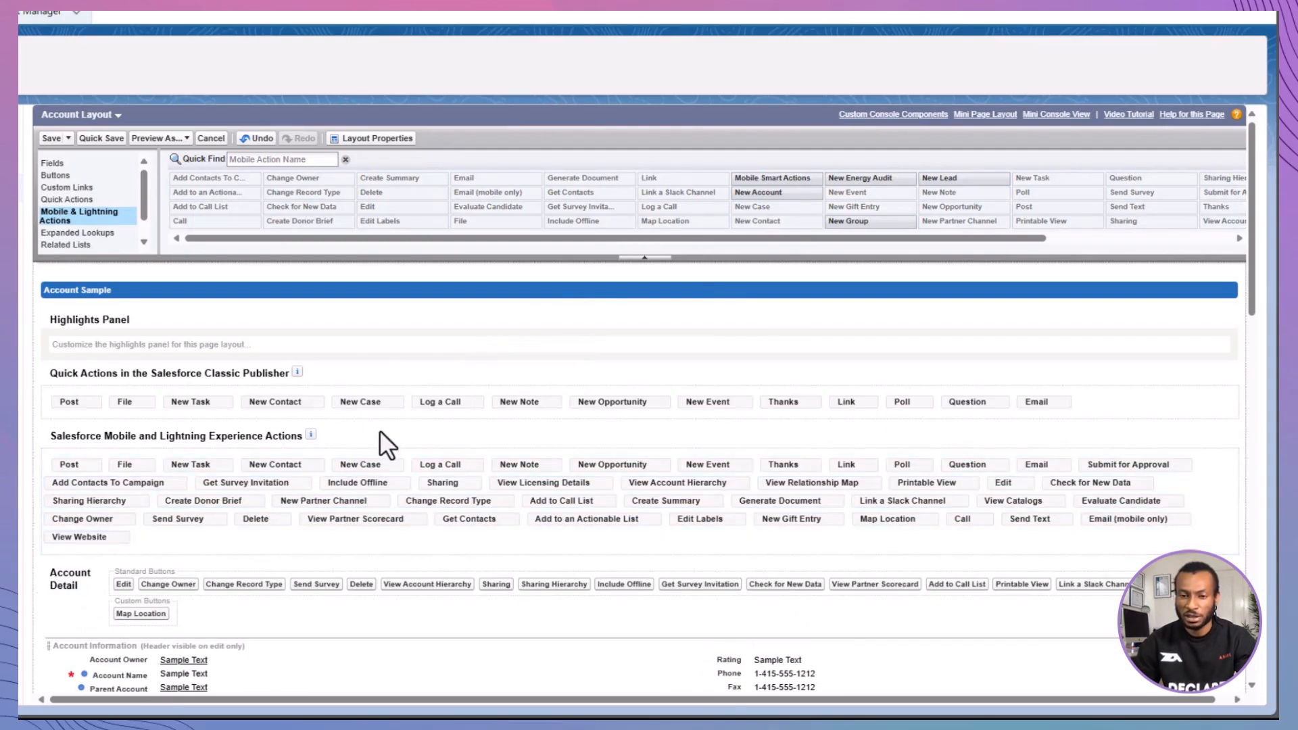
- Add New Energy Audit to the Salesforce Mobile and Lightning Experience Actions, directly after Sharing Hierarchy, and save the layout
drag(842, 178, 336, 542)
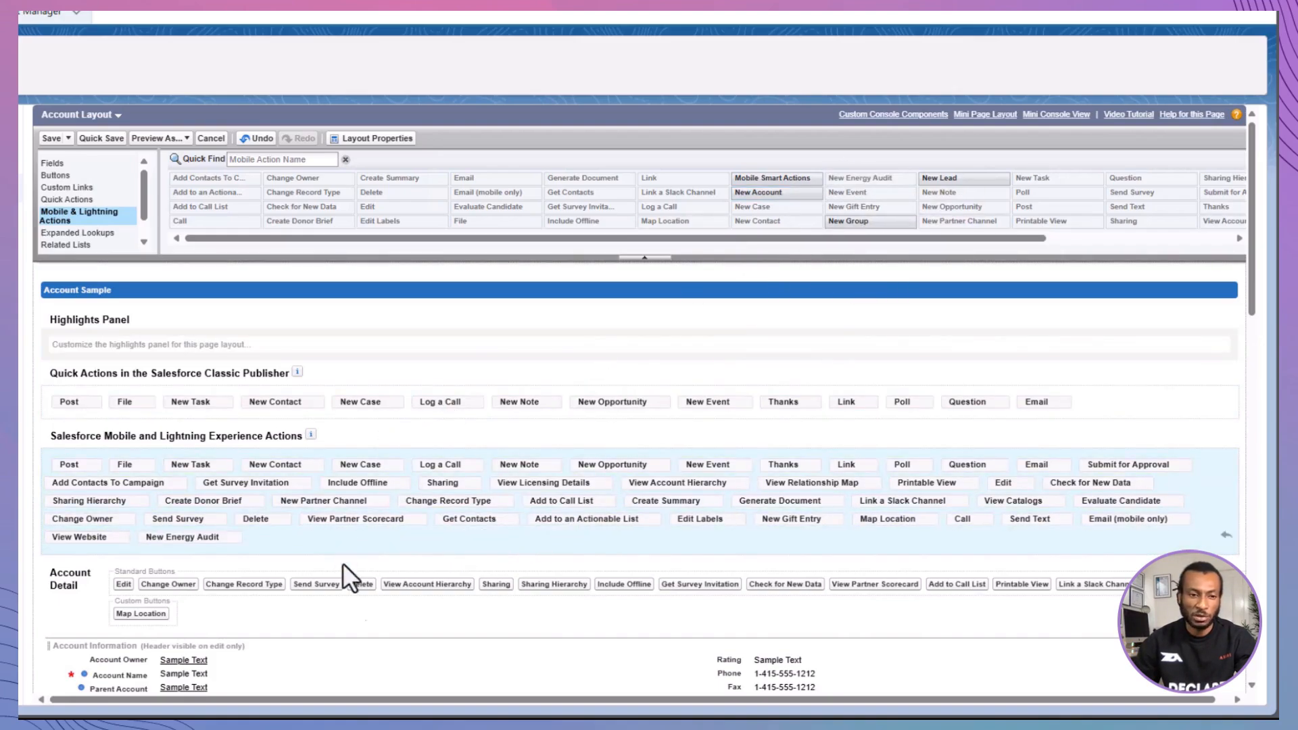
mouse_move(147, 539)
mouse_down()
mouse_move(116, 504)
mouse_move(128, 524)
mouse_up()
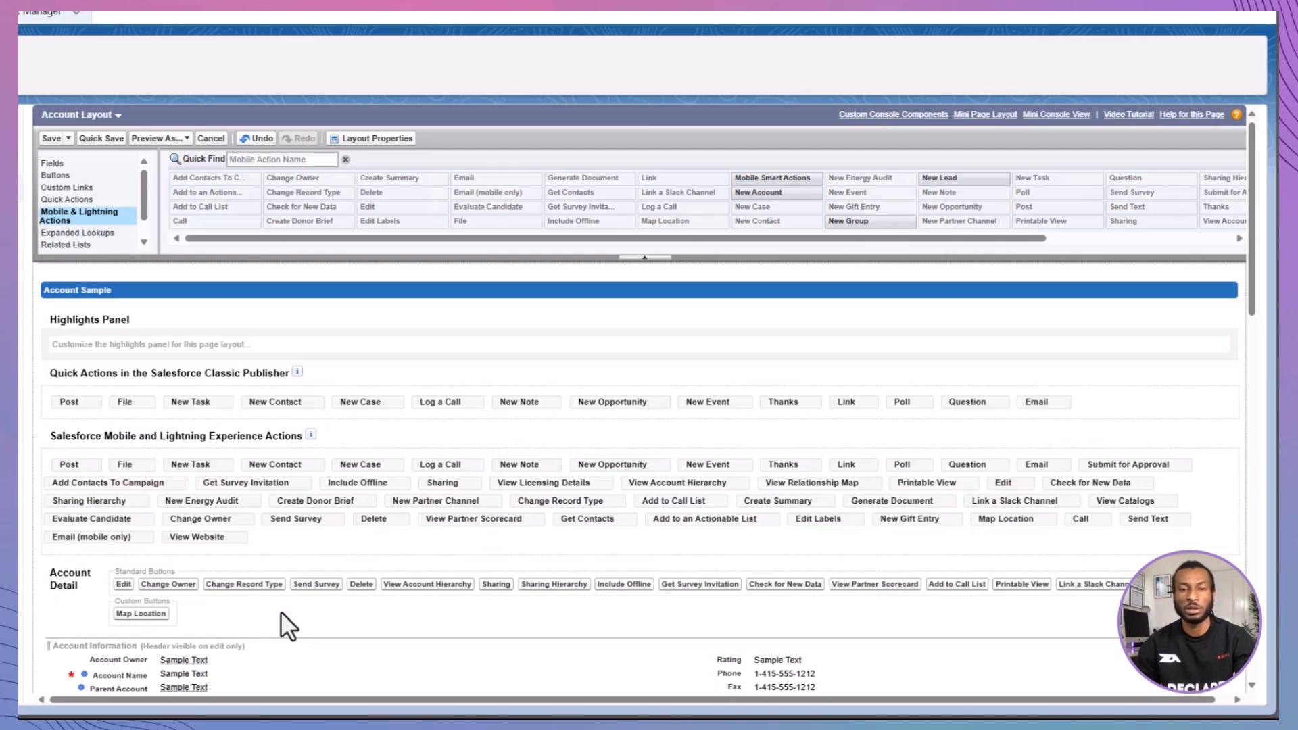
click(109, 138)
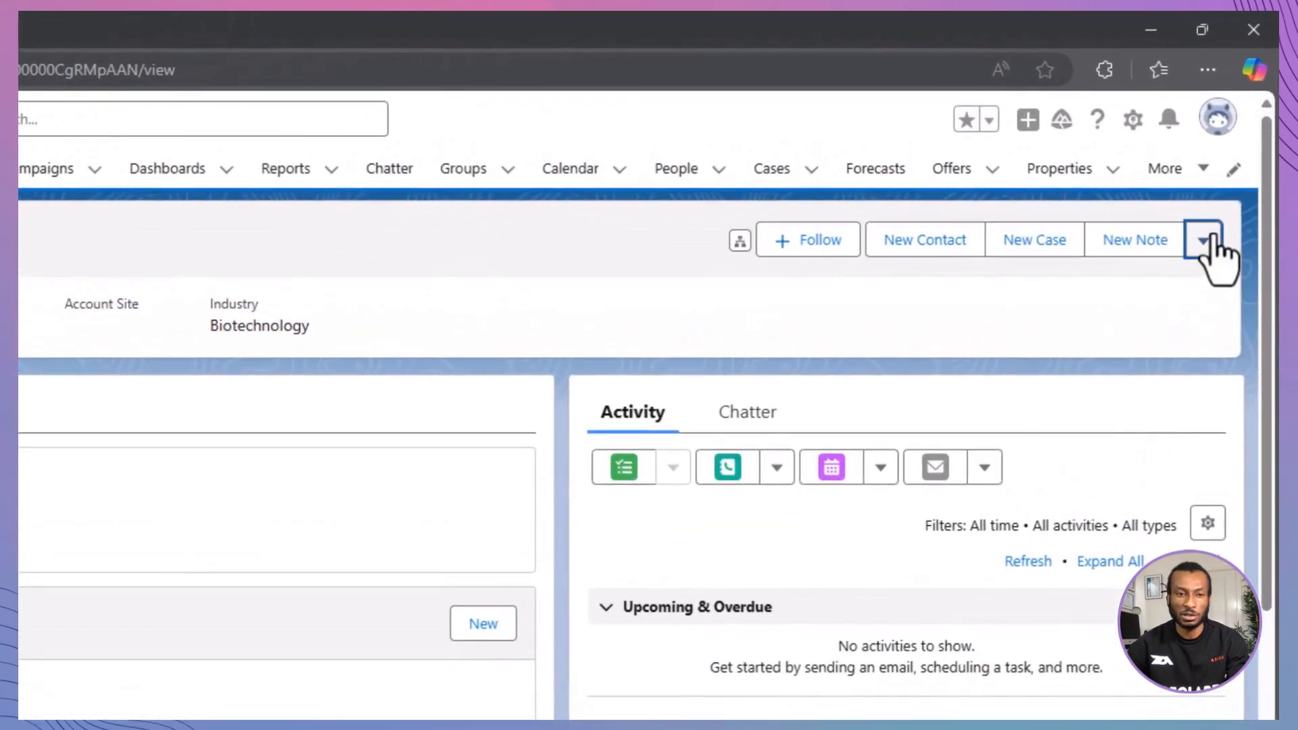
- Show the additional actions available on the account record
click(1209, 240)
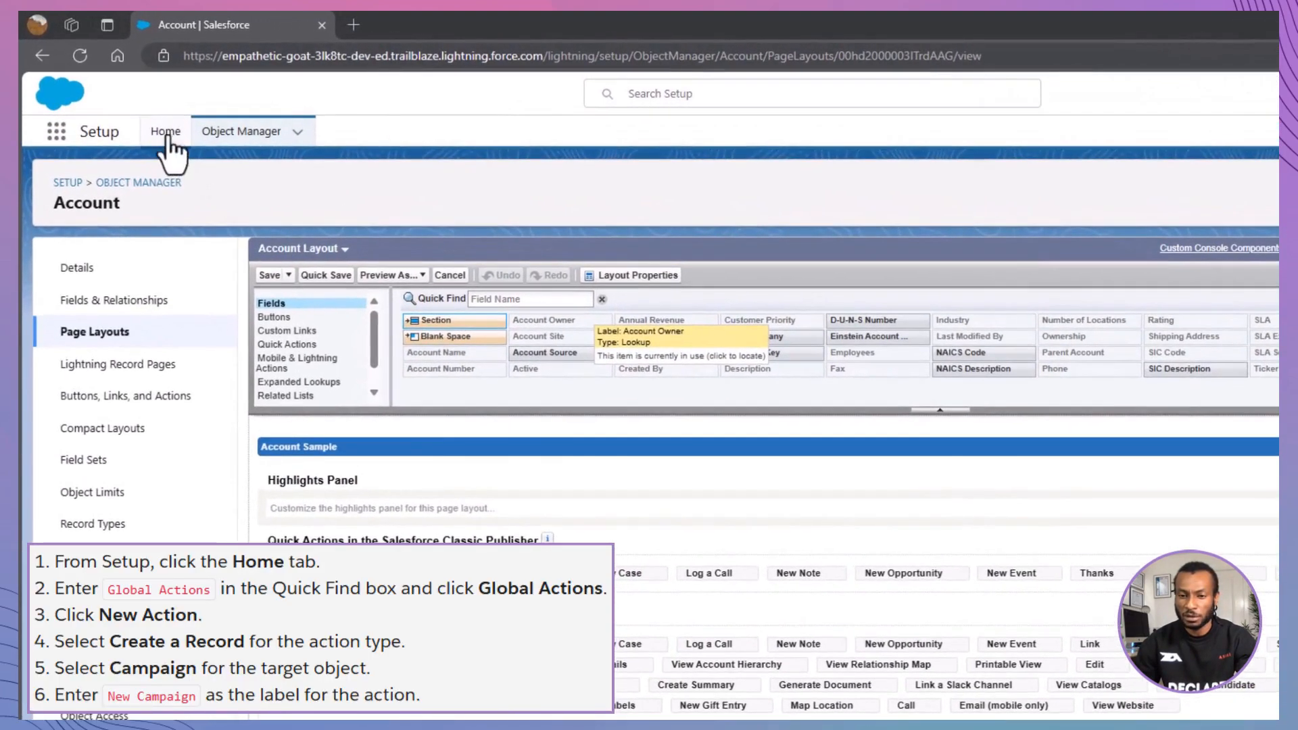
- Search Setup for "Global Ac" from the Setup home page and open Global Actions
click(131, 103)
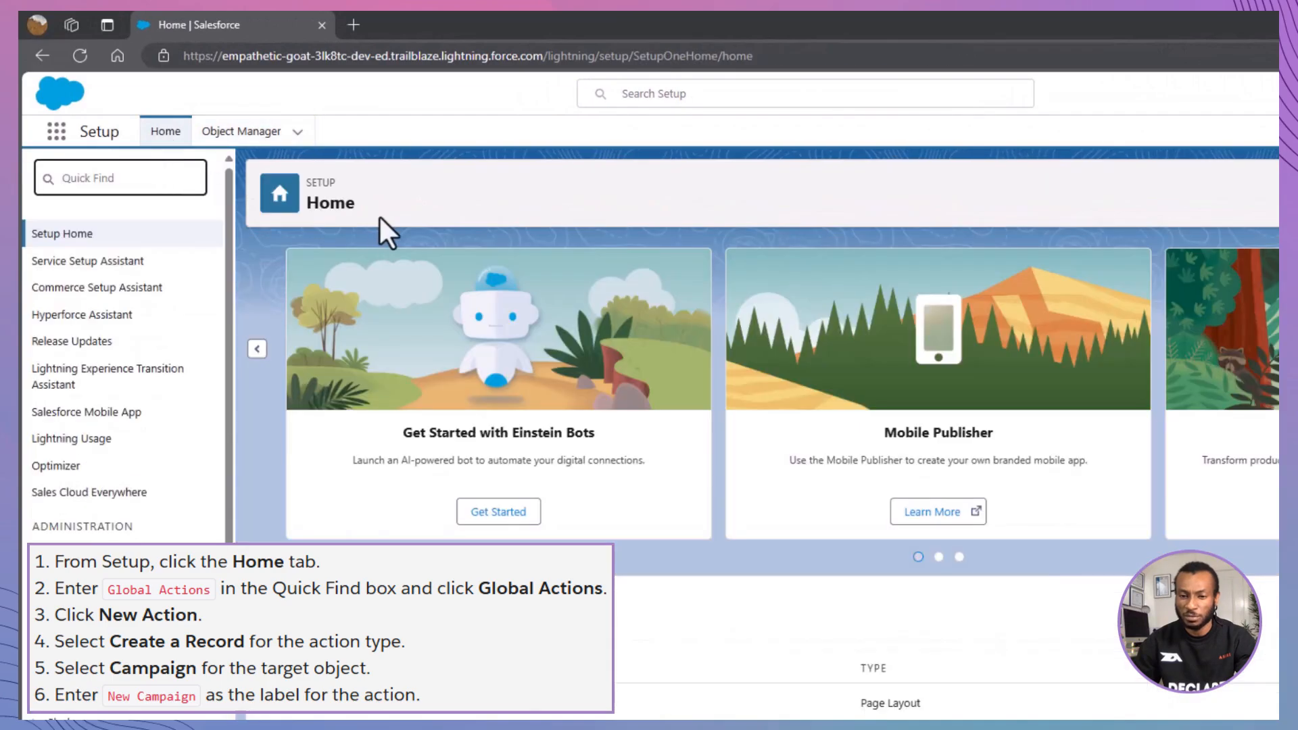
text(Global Ac)
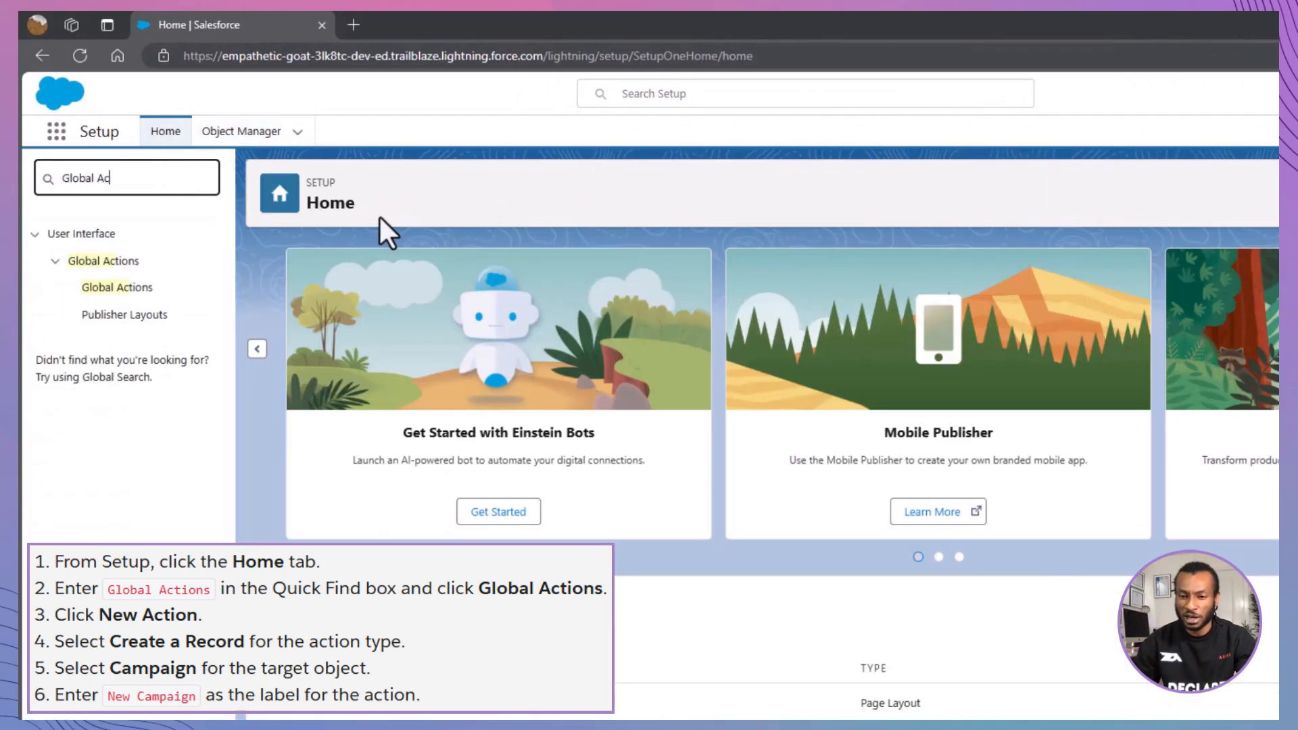
click(134, 288)
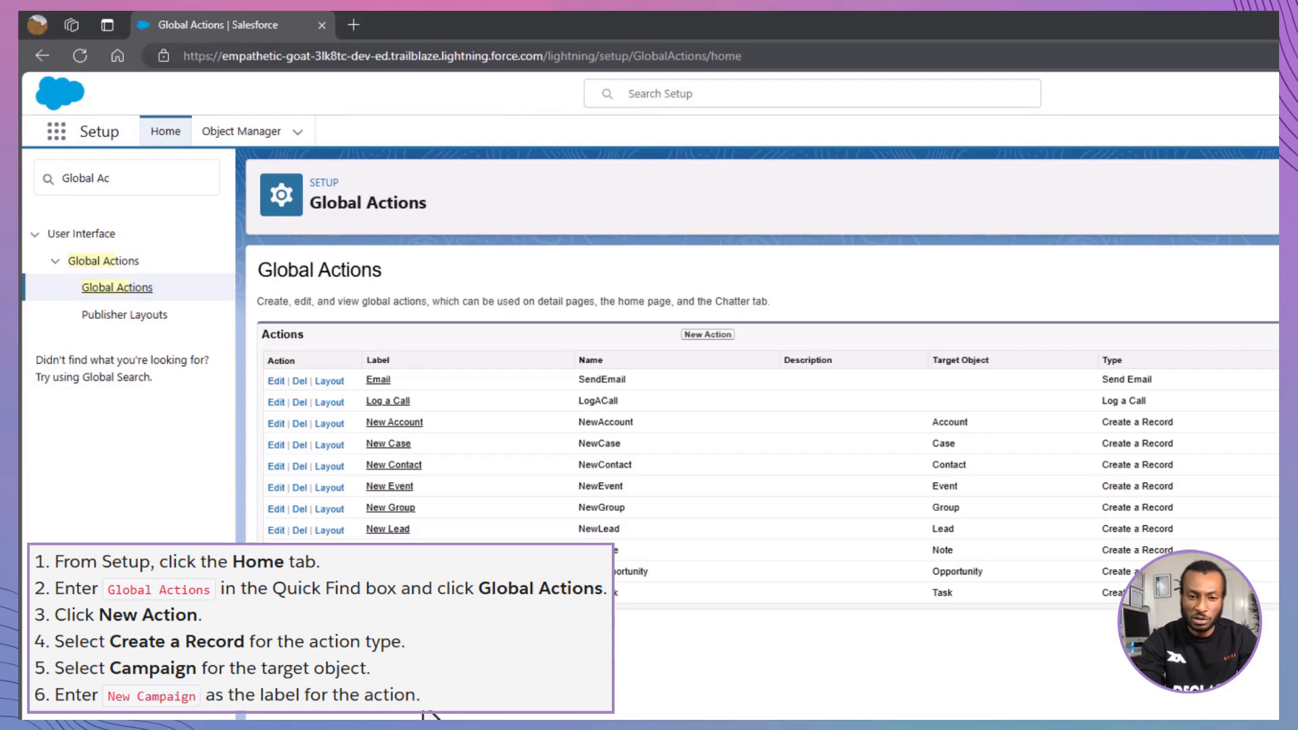
- Create a global Create a Record action with target object Campaign and label New Campaign, and save it
click(706, 335)
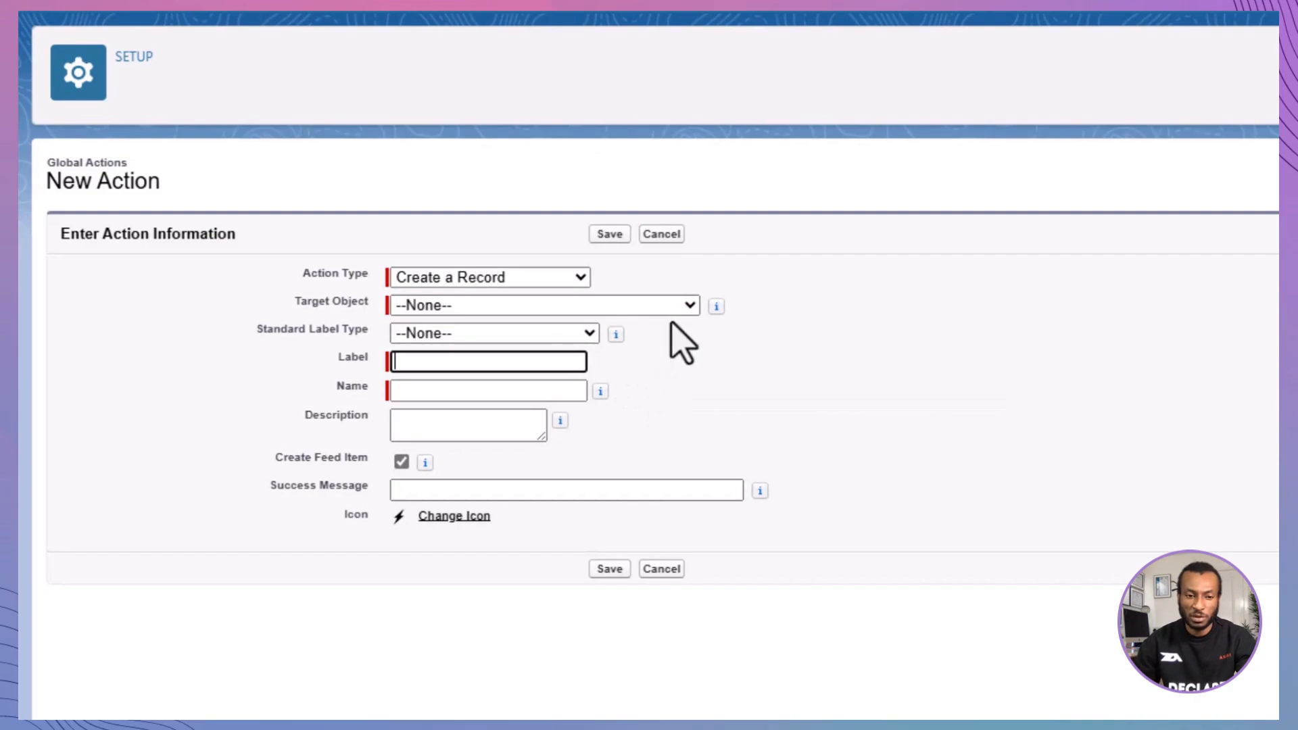
click(672, 308)
click(591, 611)
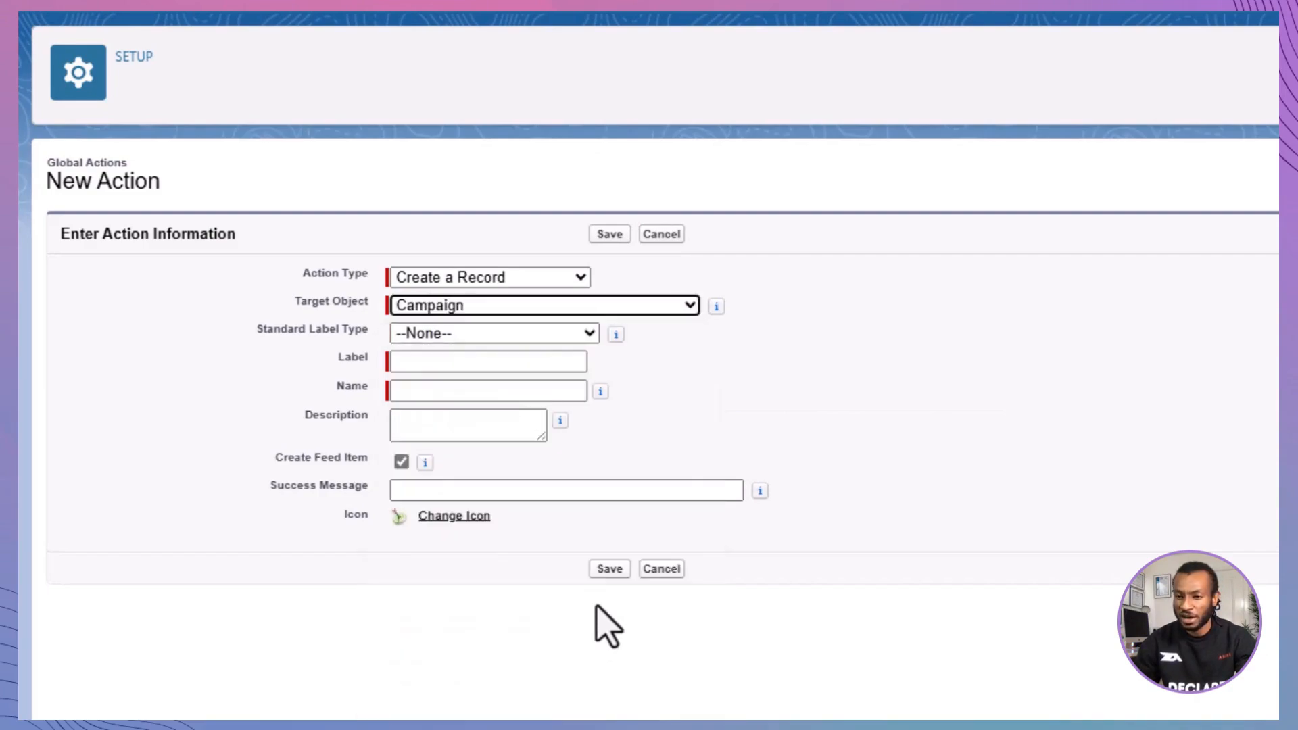
click(549, 365)
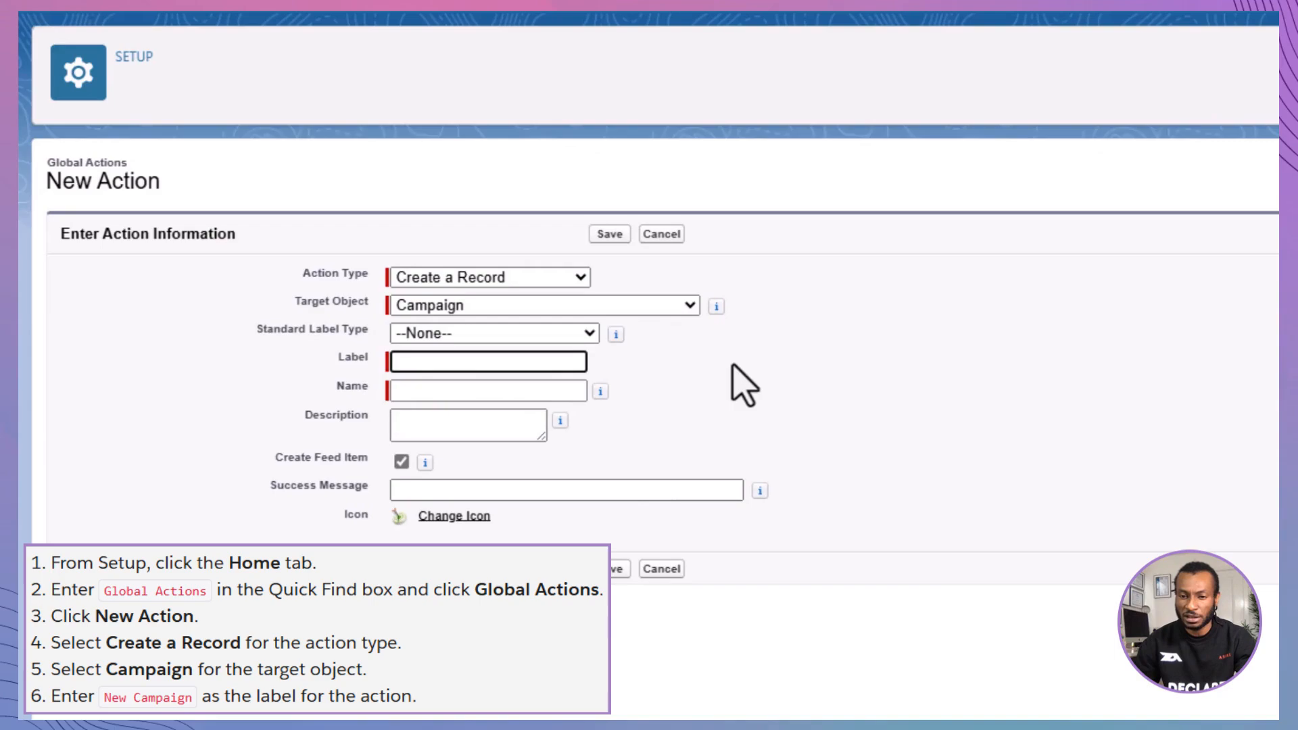
text(New Campaign)
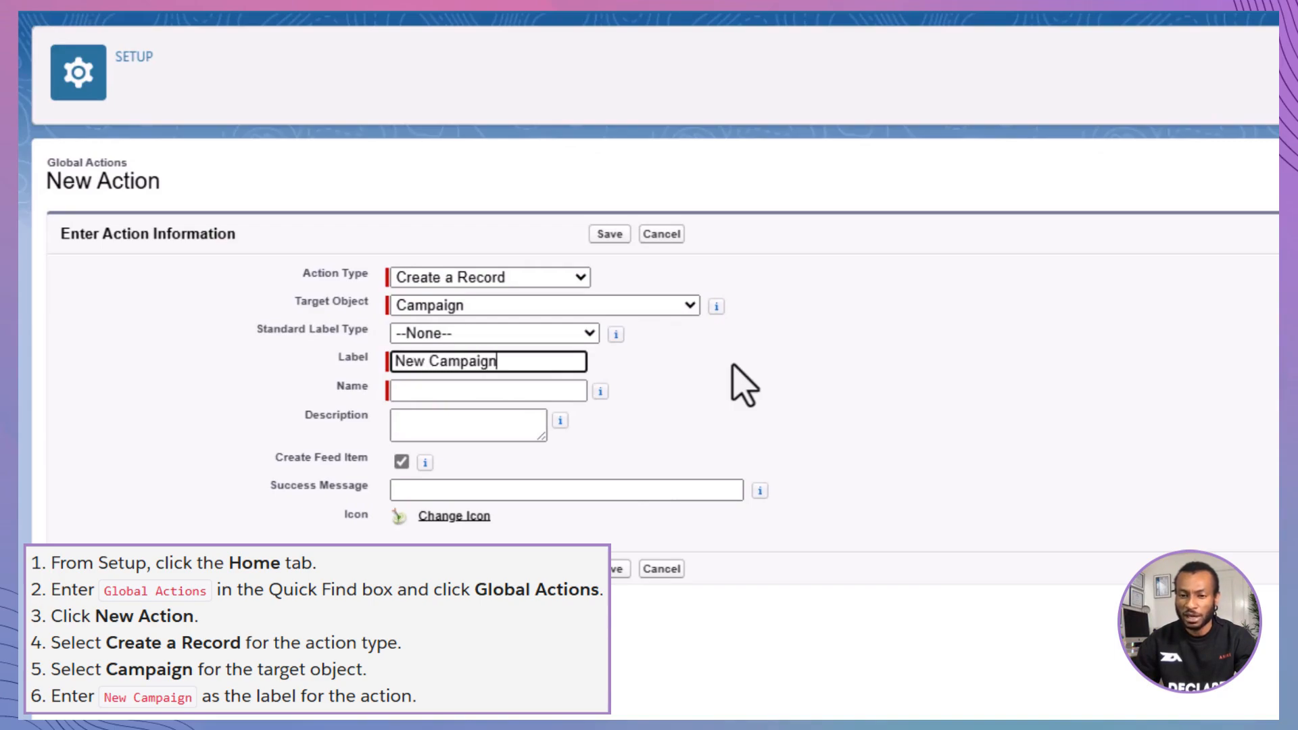
key(Tab)
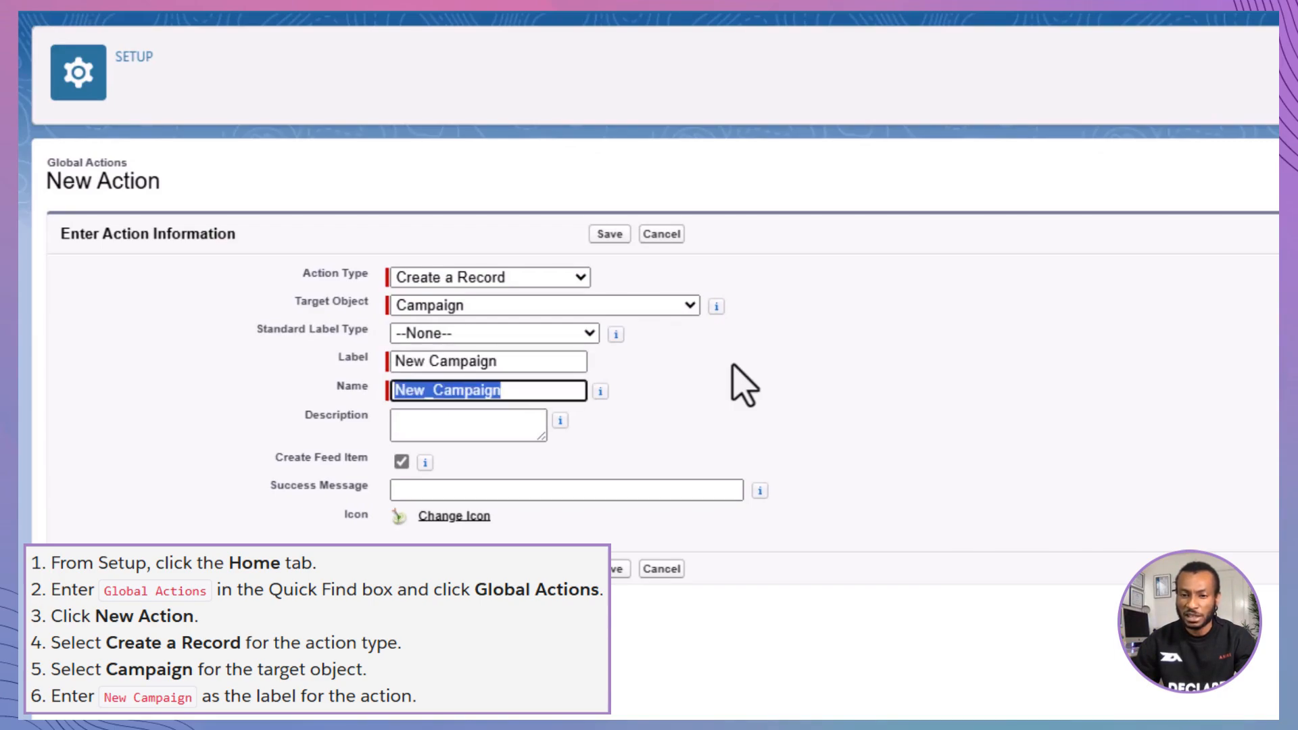
click(744, 386)
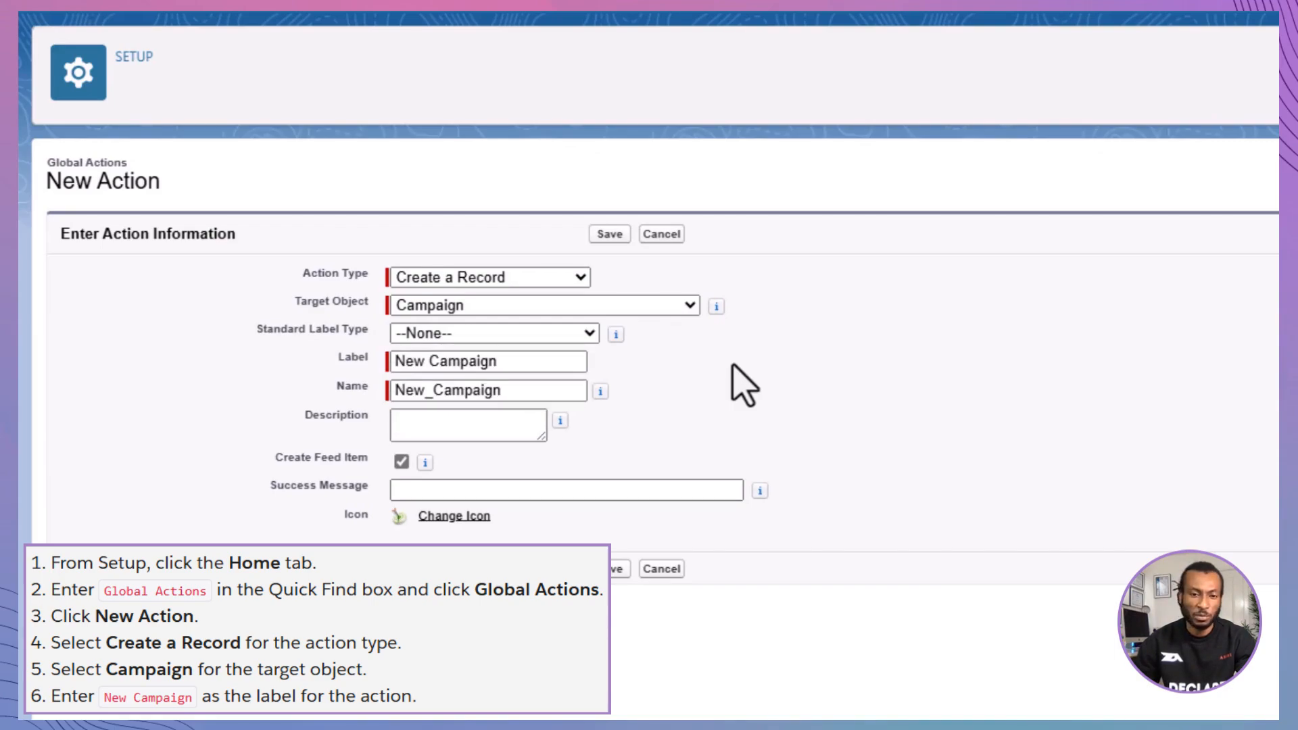
click(609, 234)
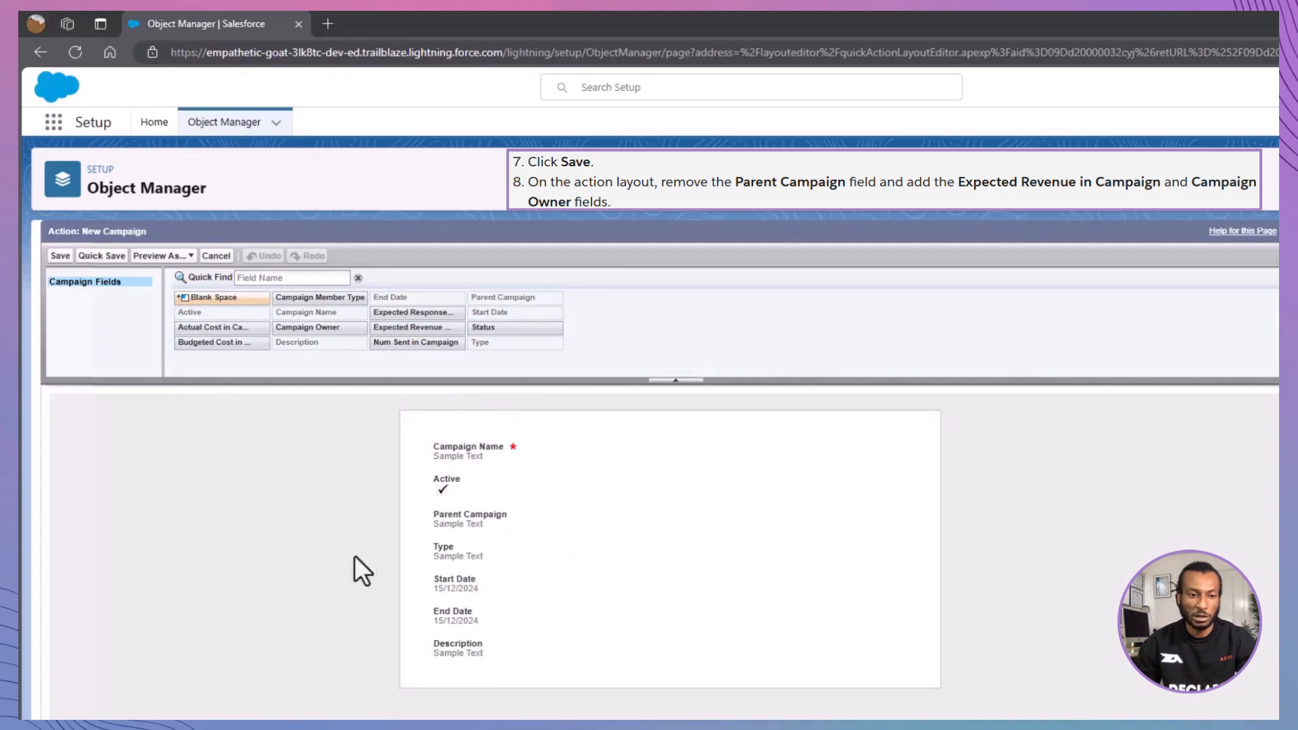
- Replace Parent Campaign with Expected Revenue in Campaign and Campaign Owner below Active on the New Campaign action layout, and save it
drag(444, 525, 568, 313)
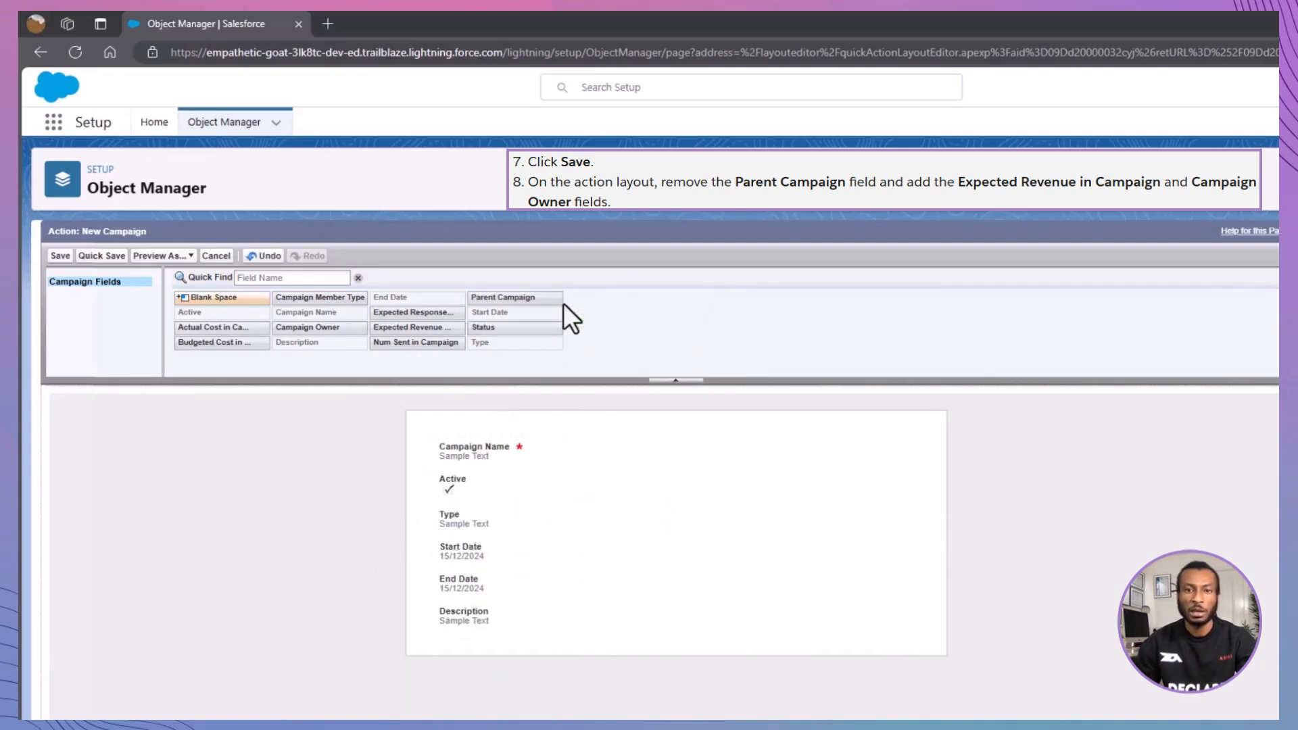
drag(426, 328, 478, 519)
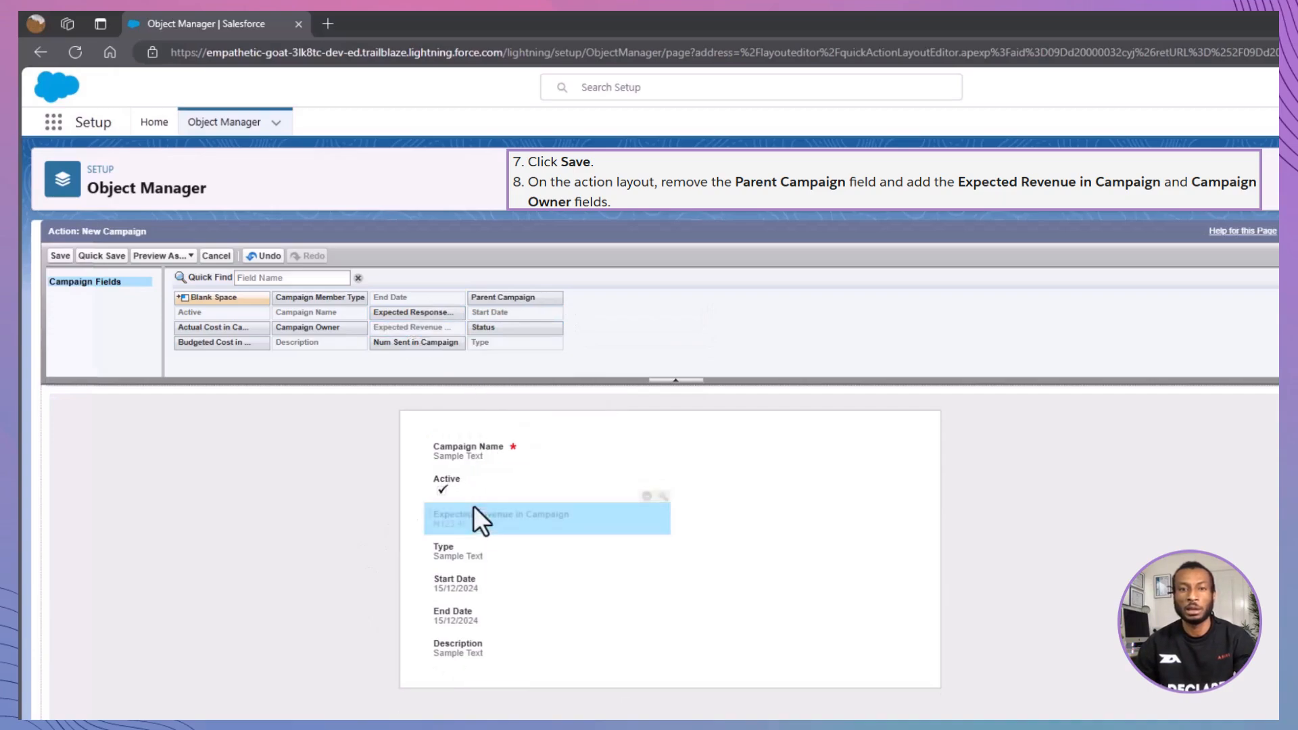
drag(305, 324, 463, 547)
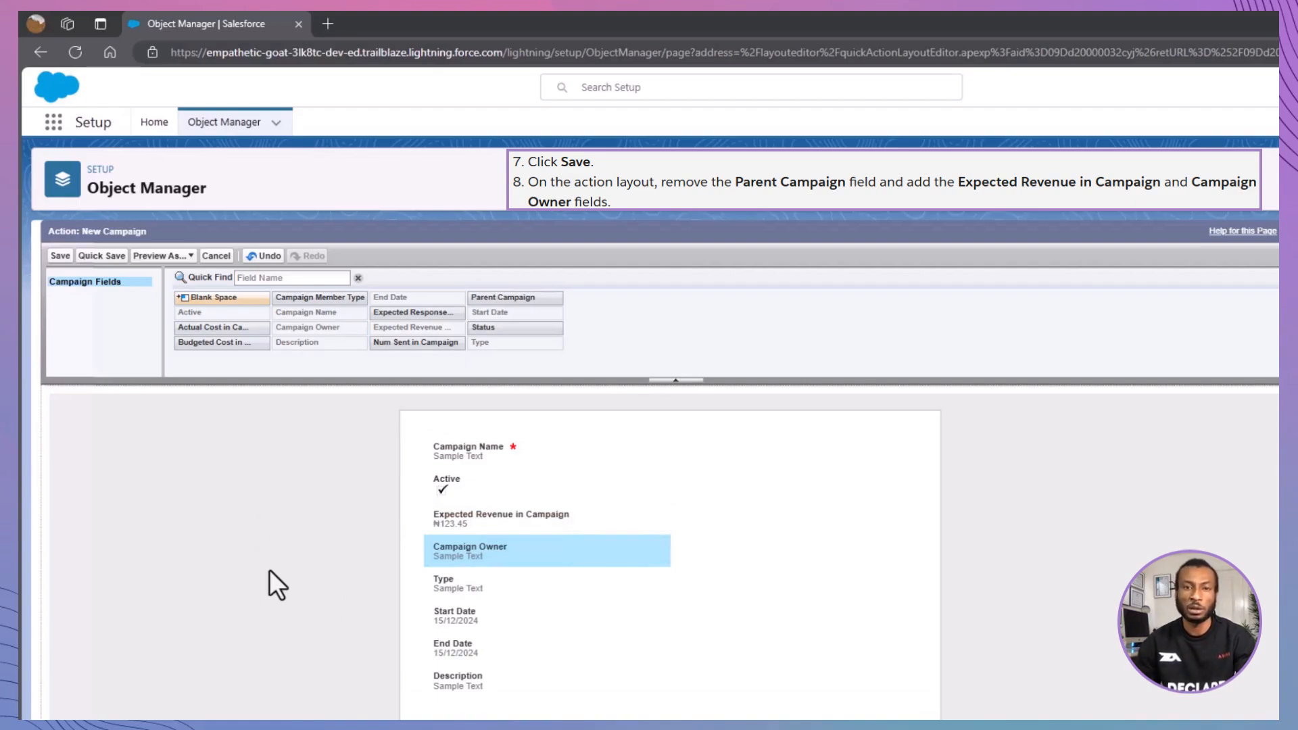
click(102, 255)
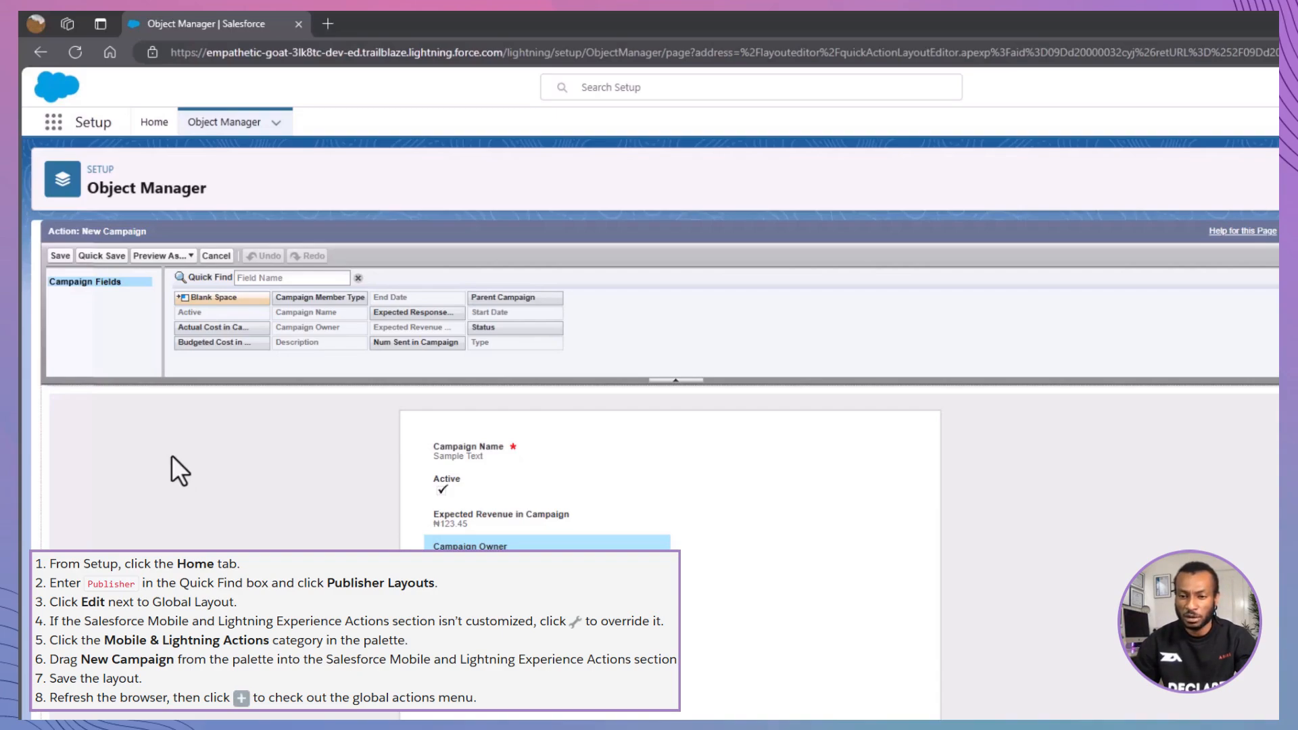
- Search Setup for "publisher" from the Setup home page and open Publisher Layouts
click(153, 127)
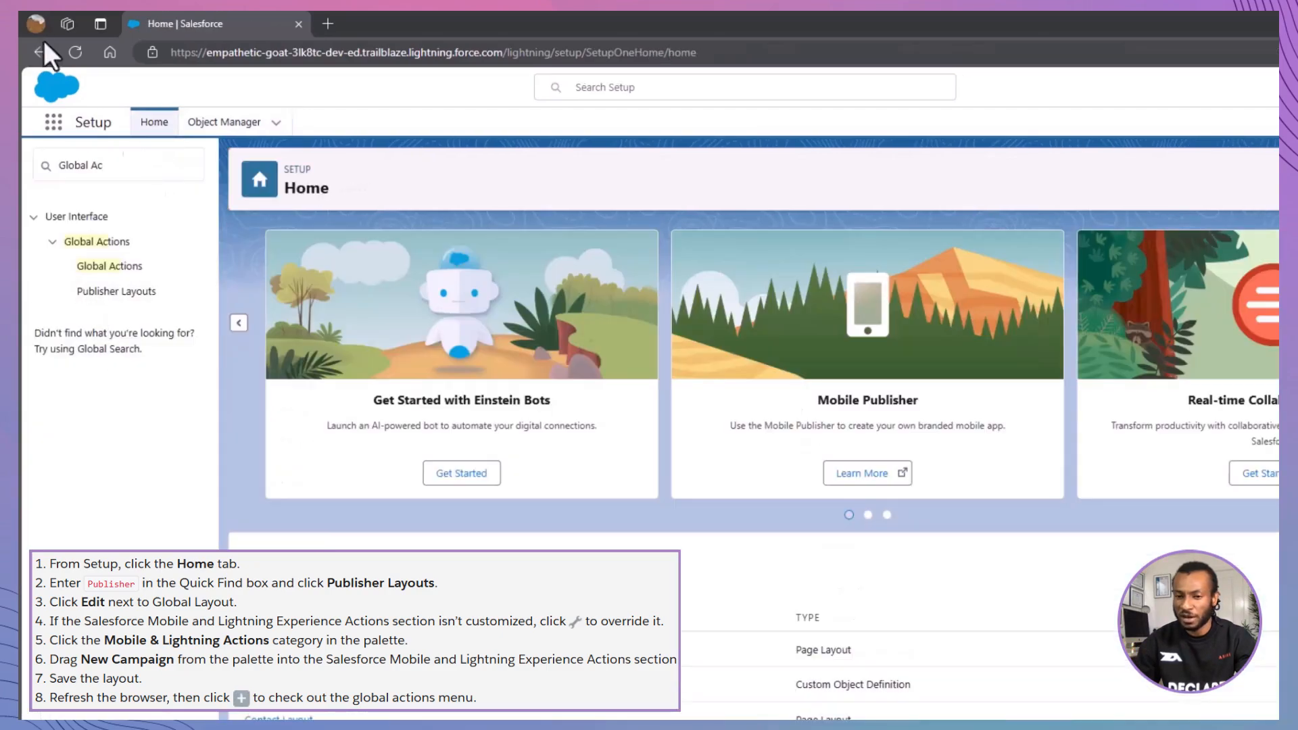
click(139, 173)
key(ctrl+a)
text(publi)
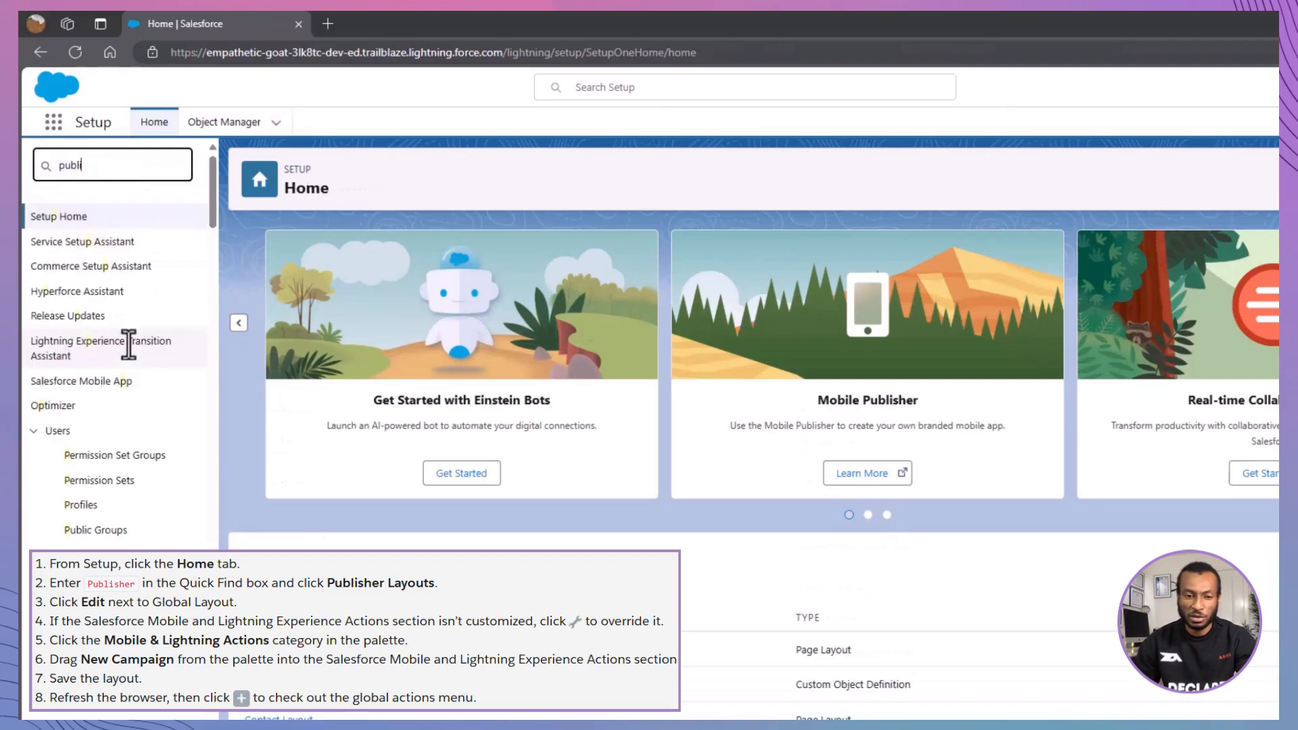
text(sher)
click(119, 267)
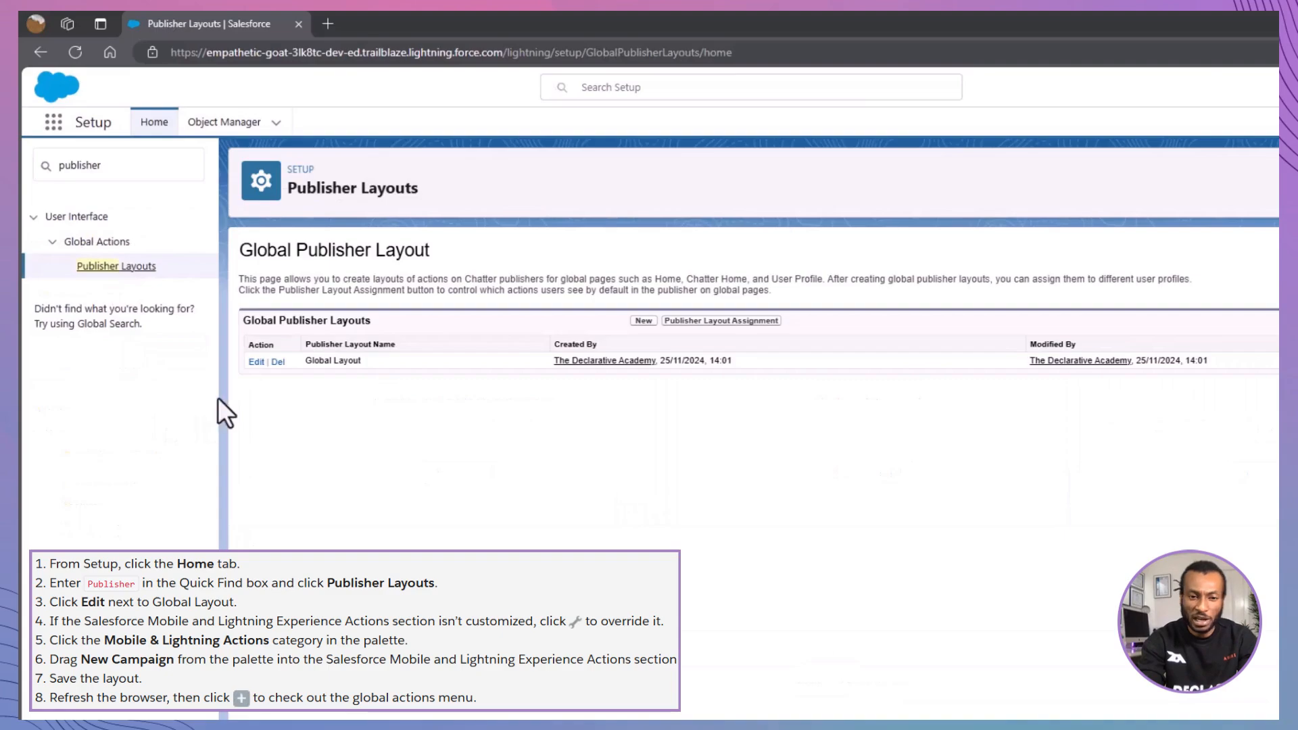
- Override the predefined Mobile and Lightning Experience actions in Global Layout, add New Campaign between New Task and Log a Call, and save it
click(256, 362)
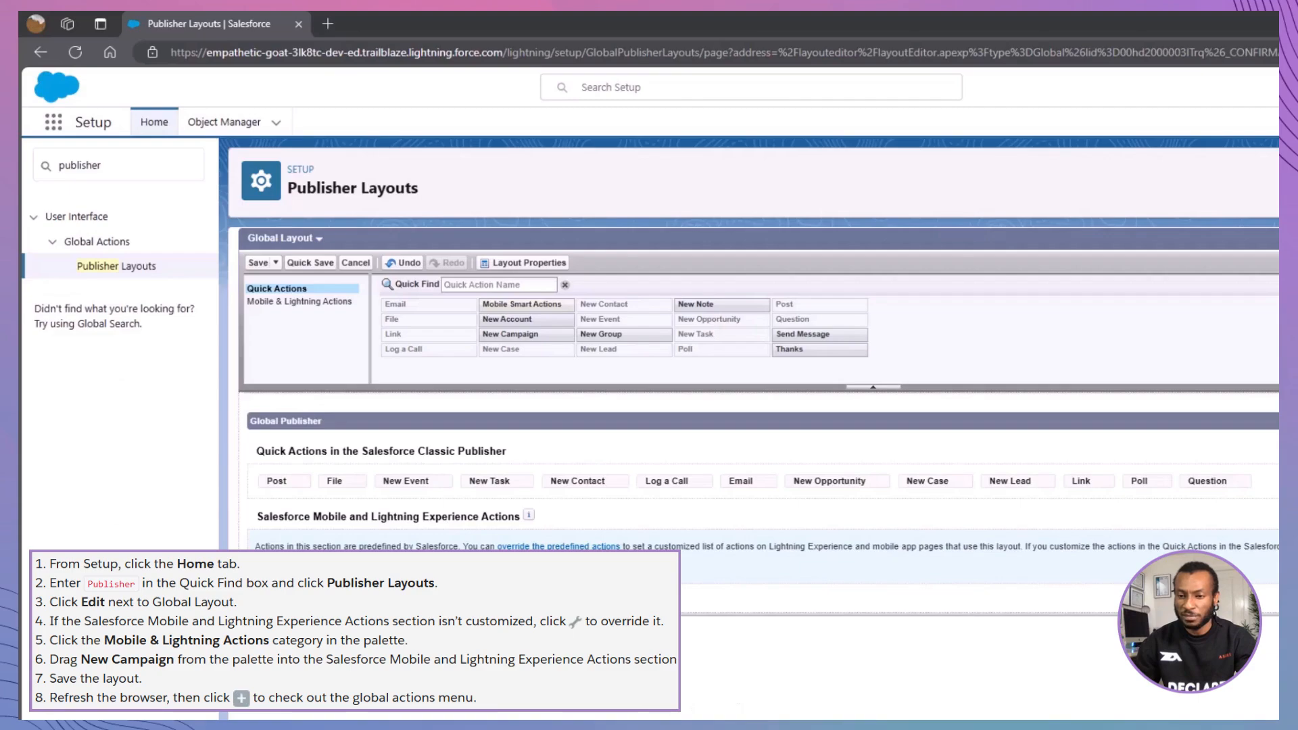
click(534, 545)
drag(535, 545, 511, 481)
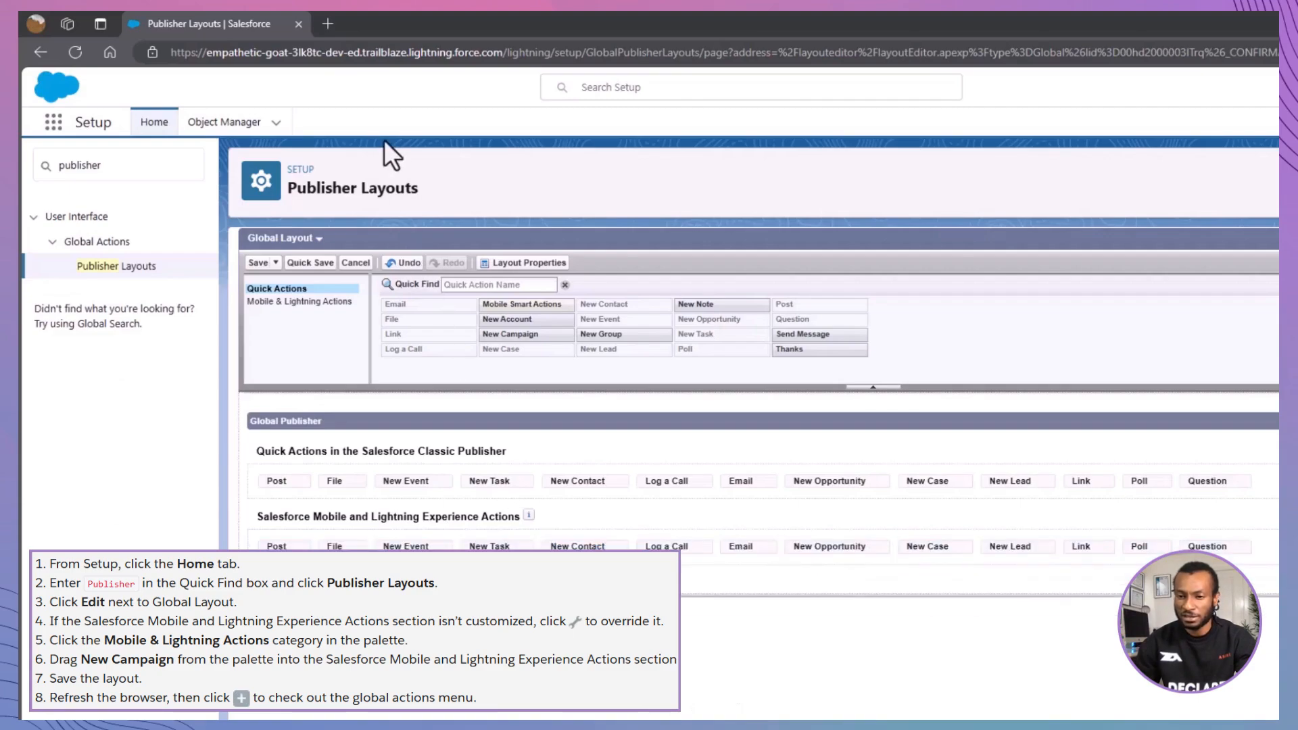
click(338, 308)
mouse_move(514, 334)
mouse_down()
mouse_move(530, 336)
mouse_move(542, 542)
mouse_up()
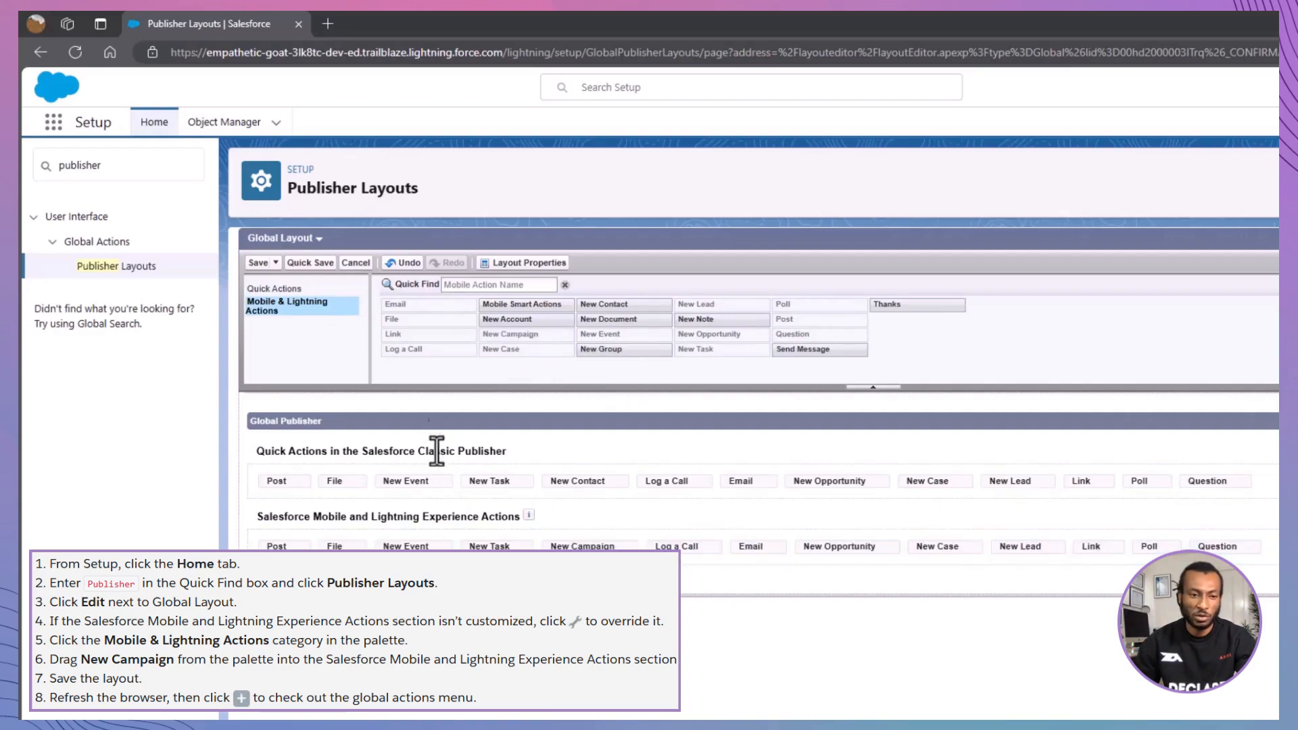
click(314, 263)
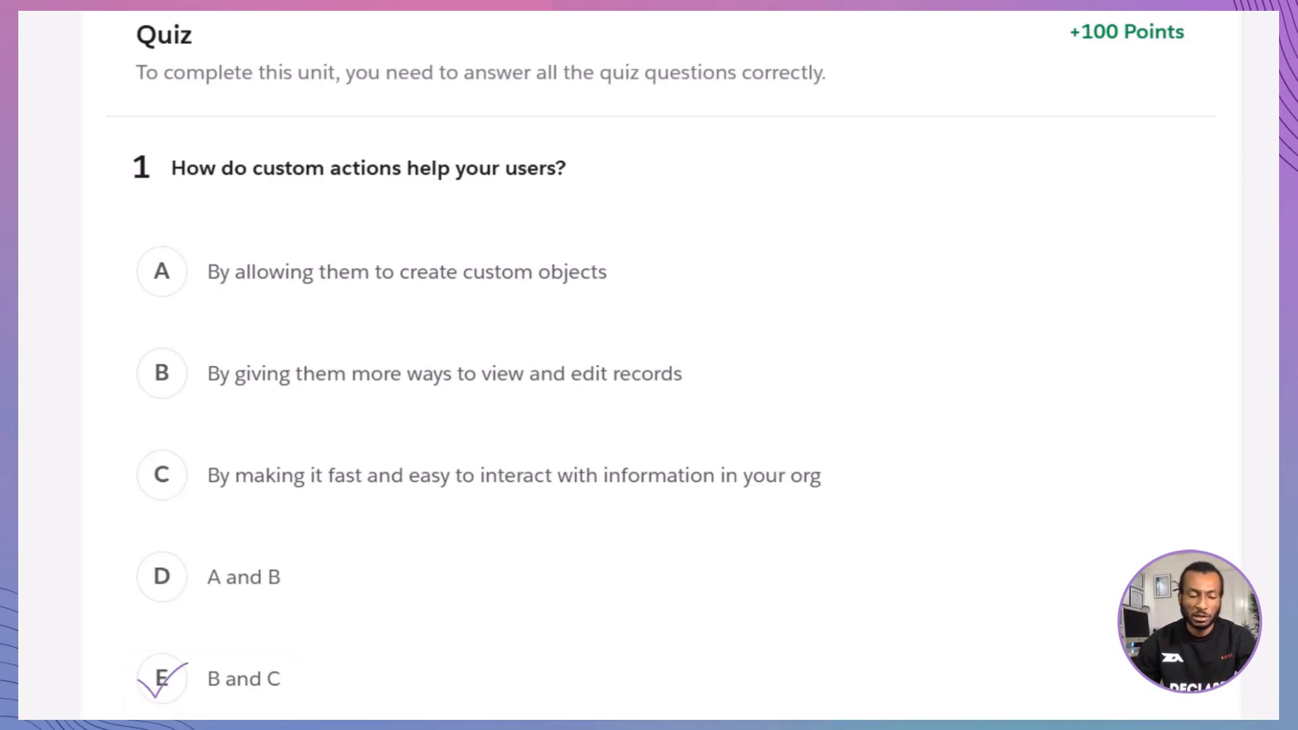
- In the Trailhead quiz, answer question 1 with E (B and C) and question 2 with A, and submit the answers for checking
click(1155, 700)
click(1155, 700)
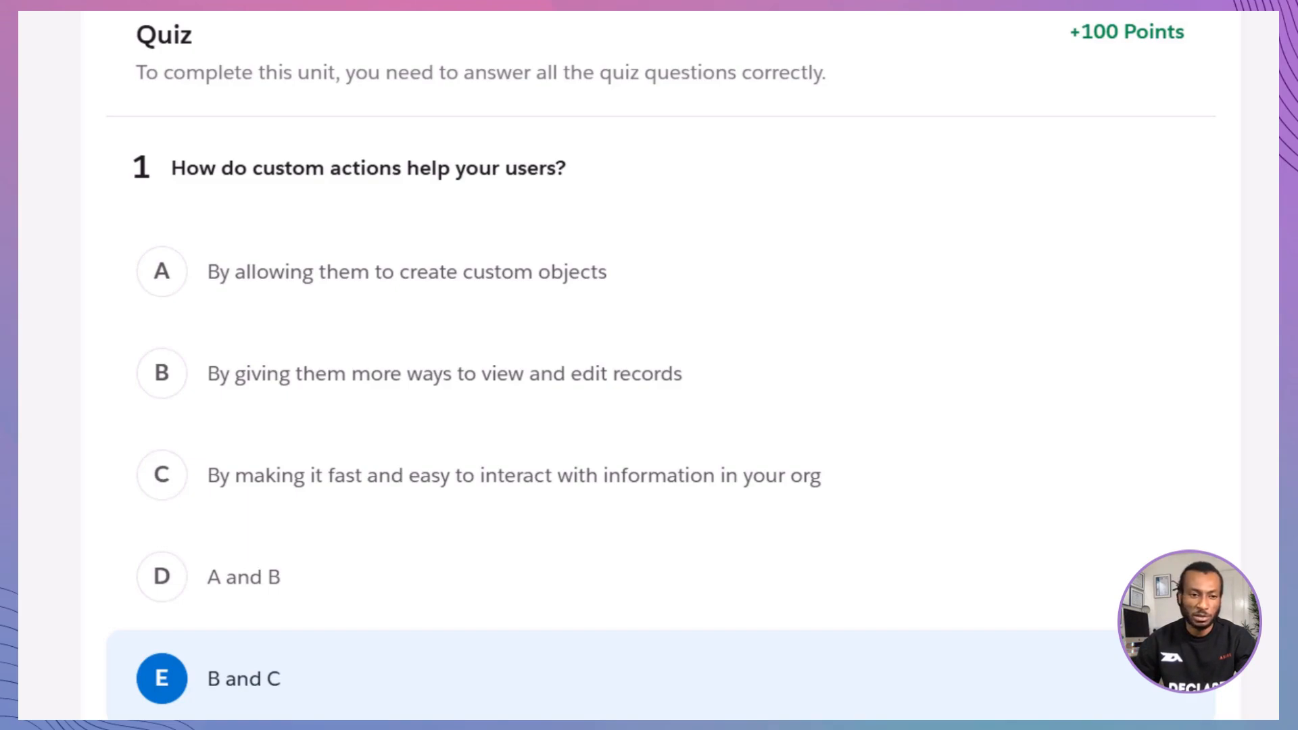
scroll(649, 366, down, 10)
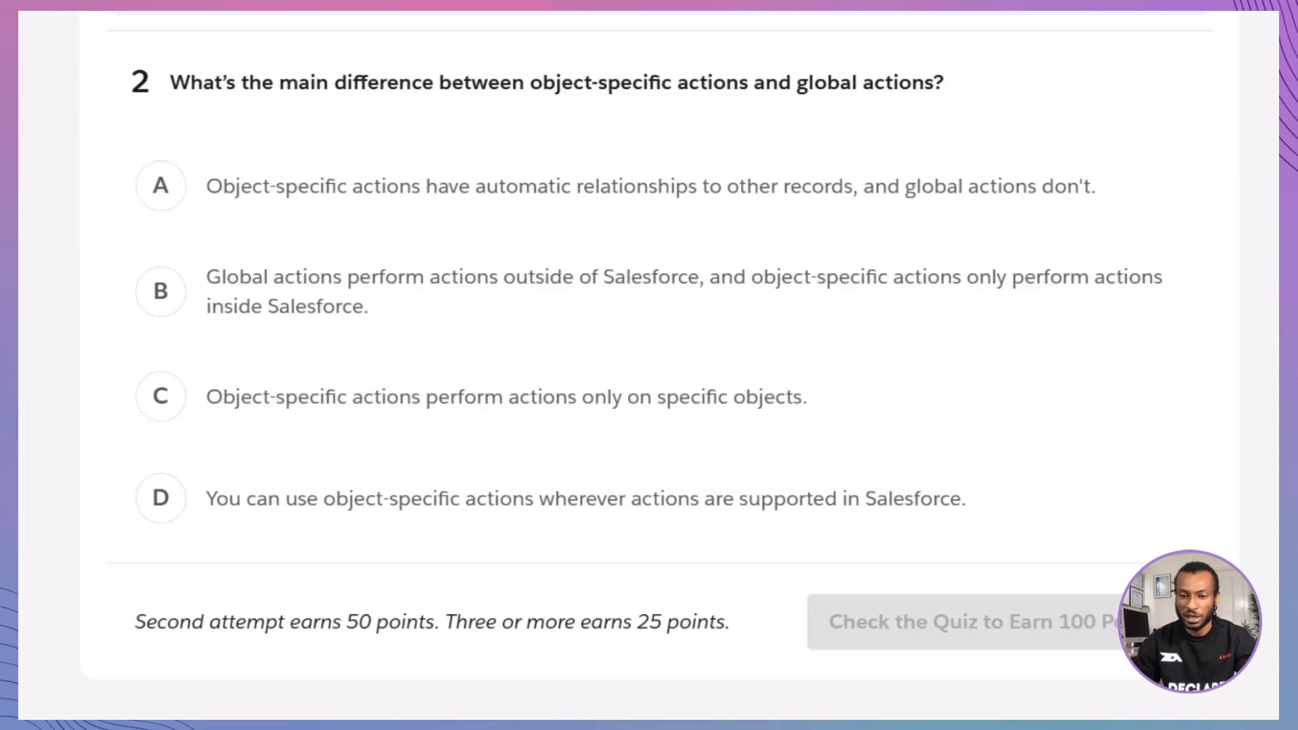
click(1082, 186)
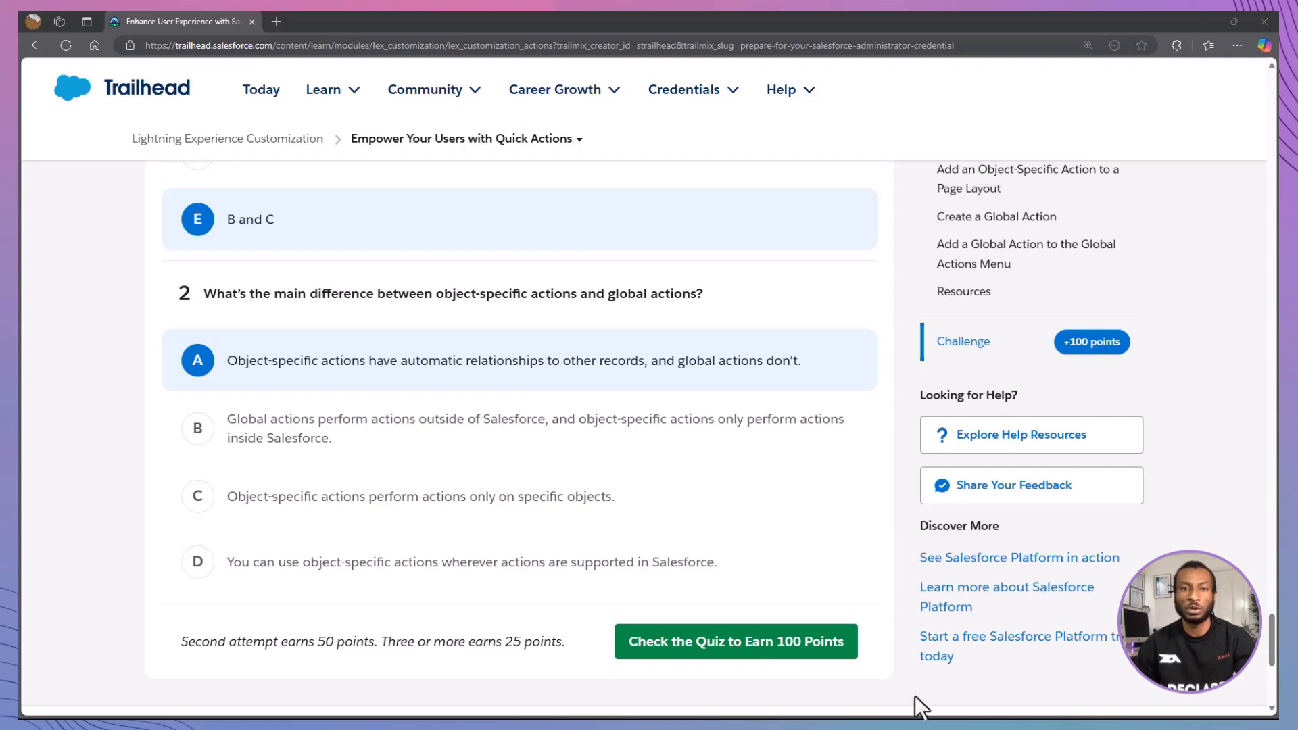
click(697, 642)
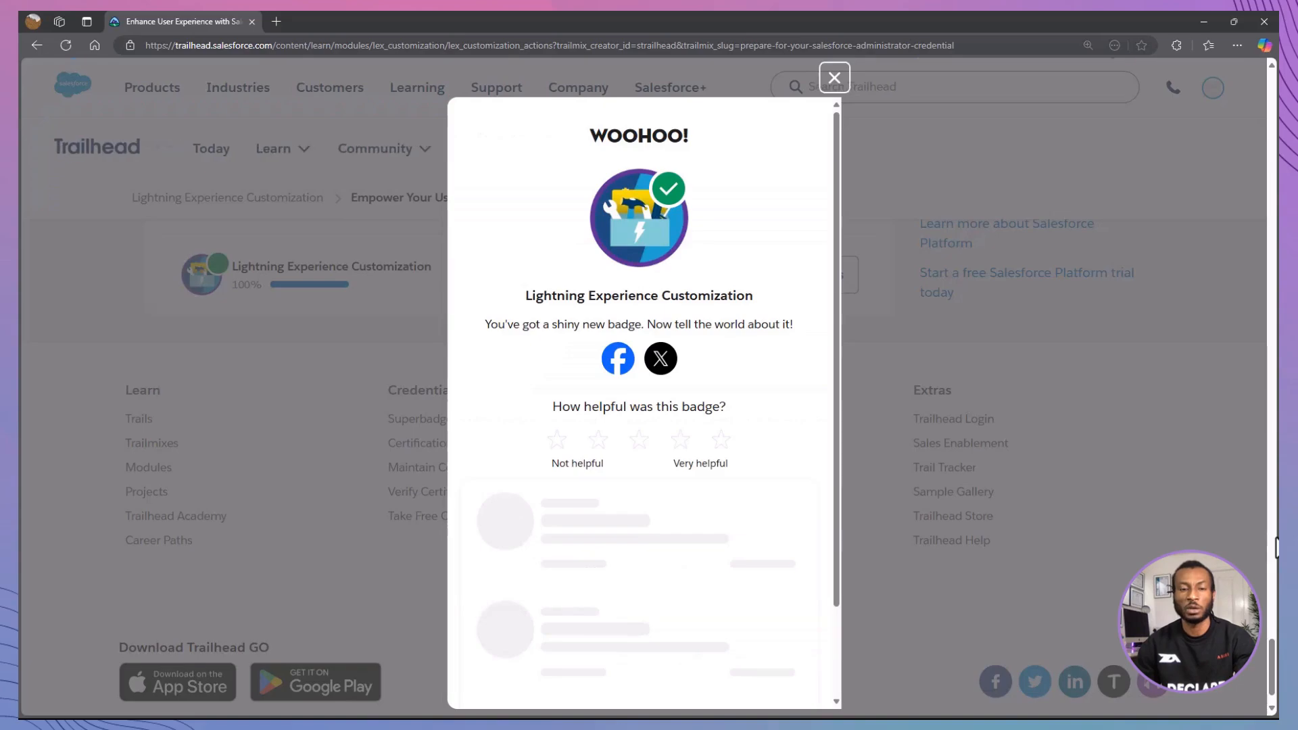